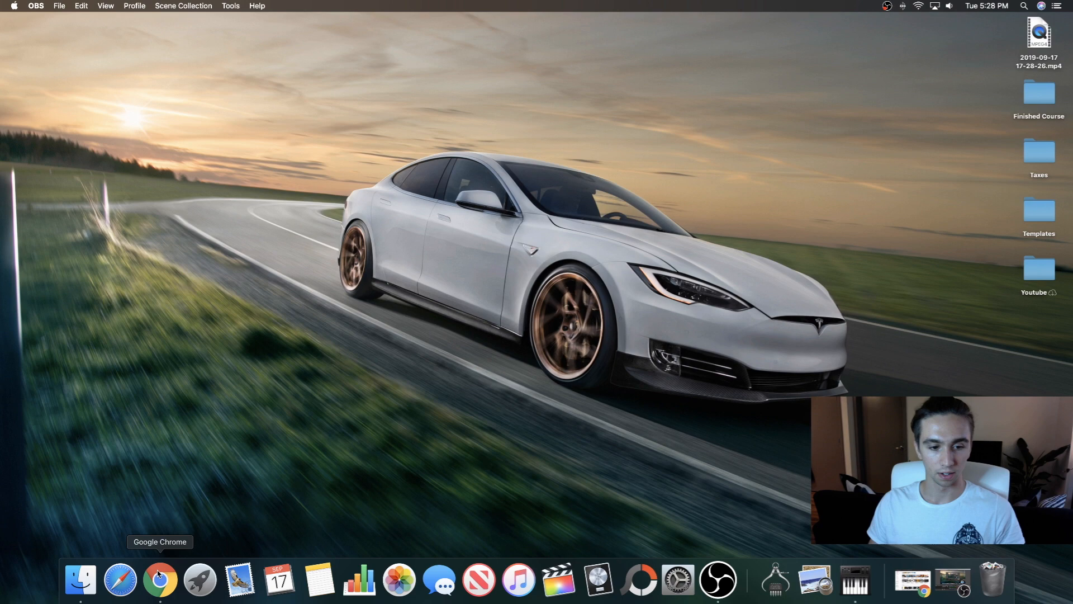
# Switch to Google Chrome and open the video "Why I Stopped Amazon Online Arbitrage After Making Thousands..." from your own YouTube channel
pyautogui.click(159, 578)
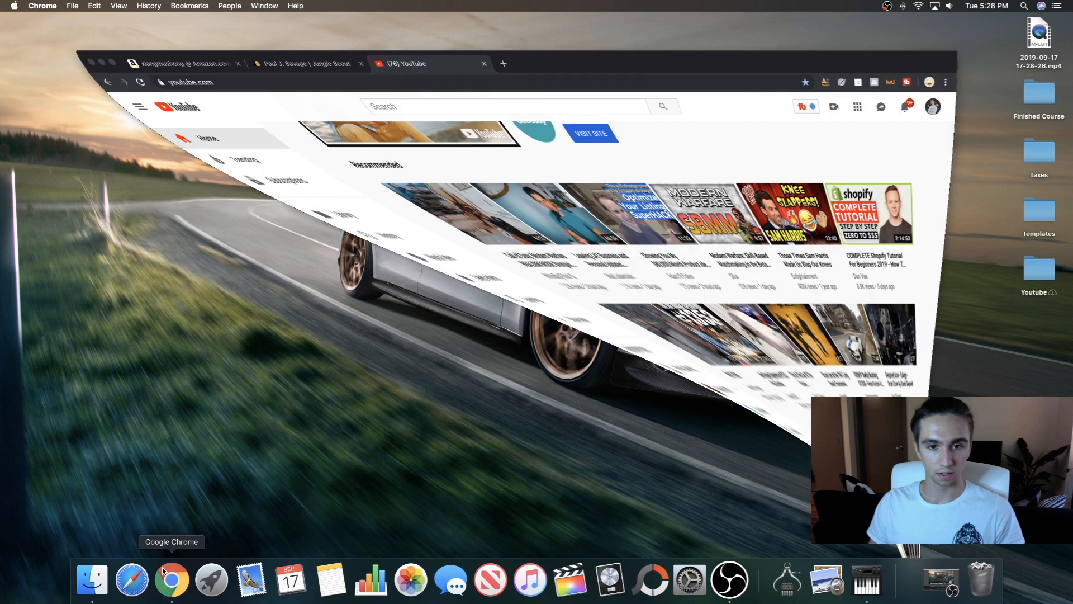
pyautogui.click(933, 71)
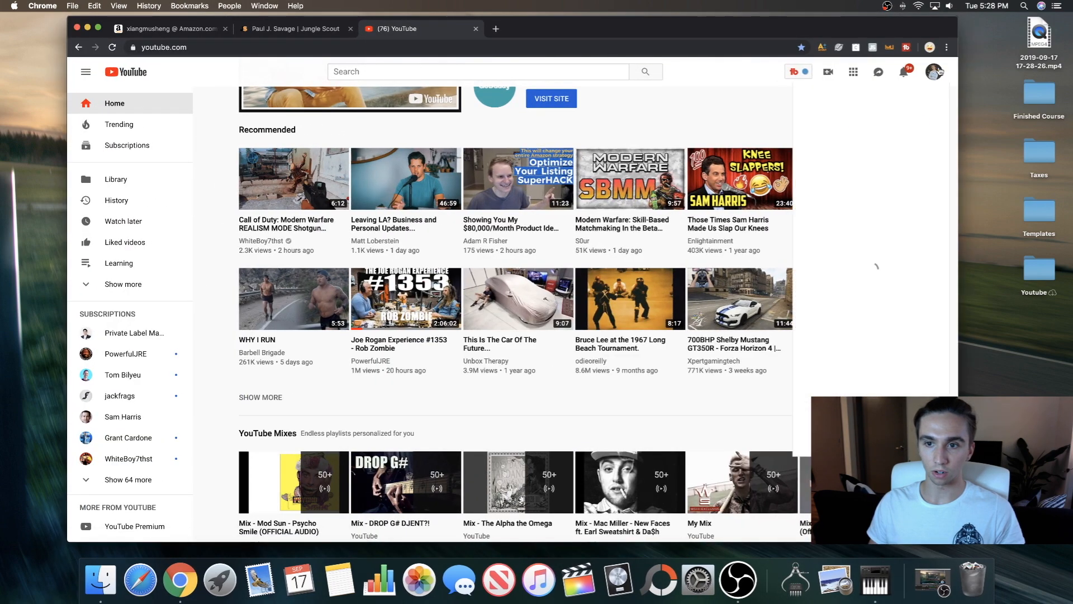
pyautogui.click(852, 150)
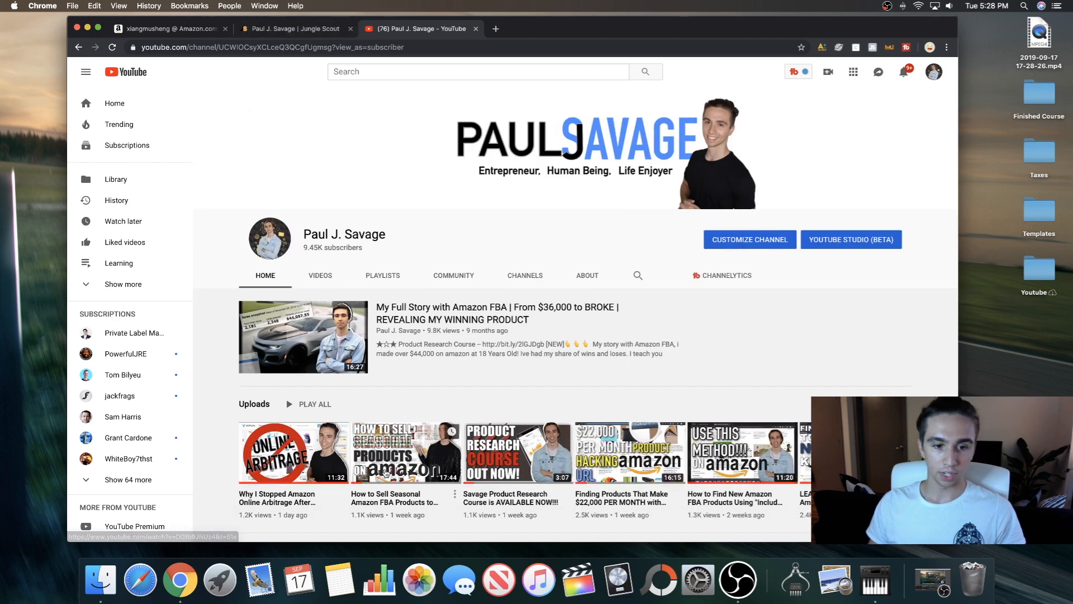
pyautogui.click(297, 500)
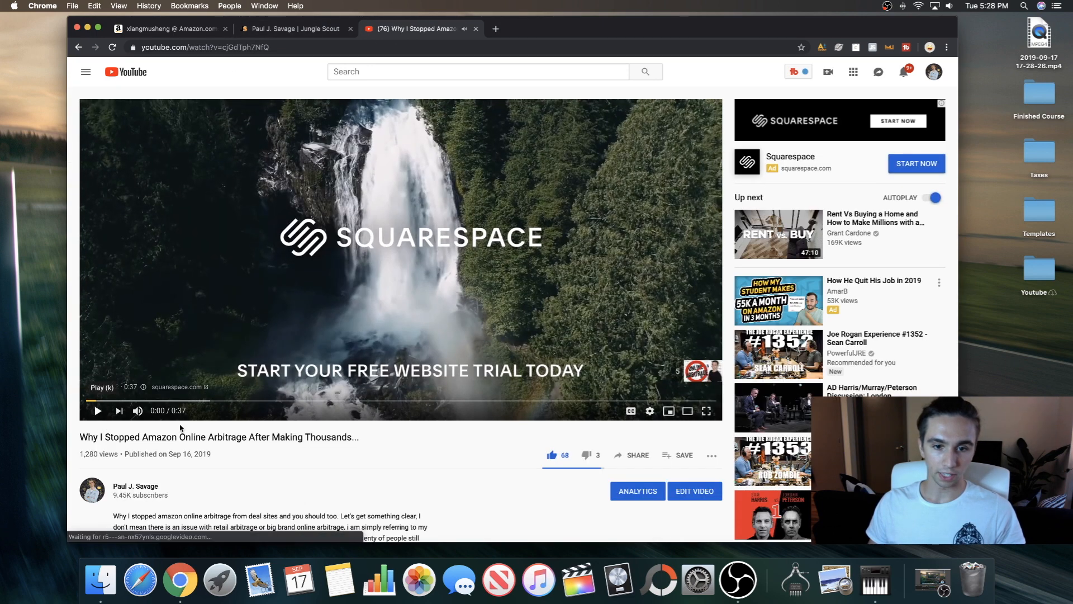
# Expand the video's description and highlight the Jungle Scout Discount line with its link
pyautogui.scroll(-3, 168, 439)
pyautogui.scroll(-1, 168, 440)
pyautogui.click(134, 392)
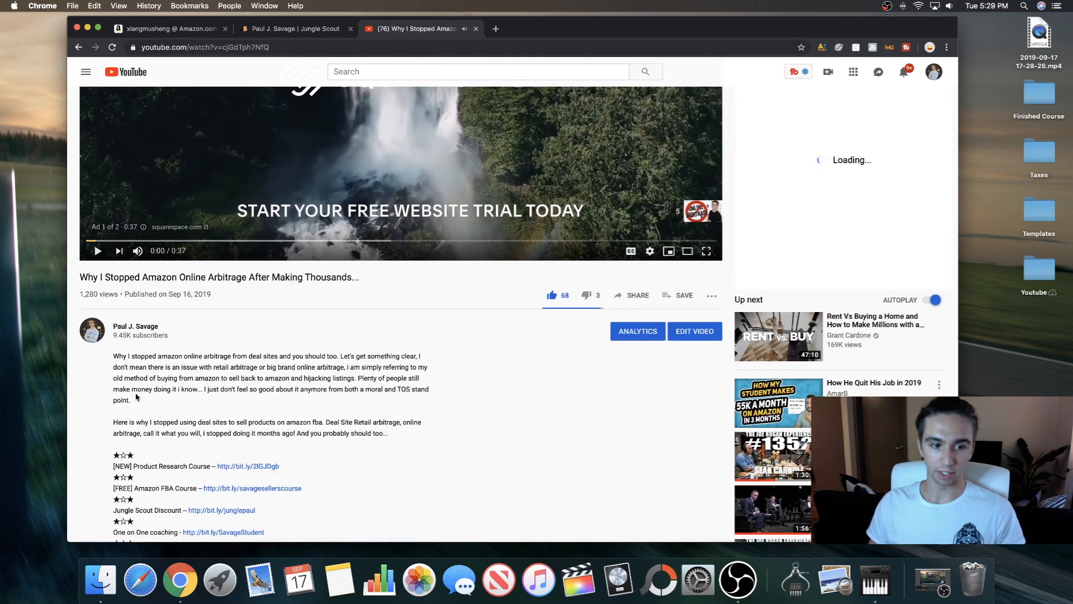
pyautogui.scroll(-2, 151, 391)
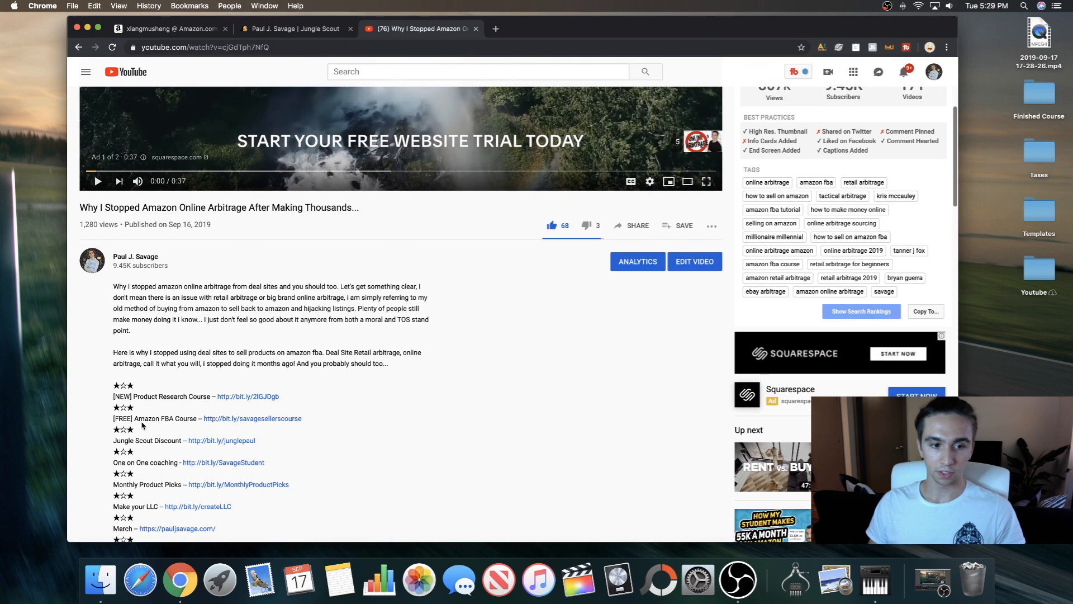
pyautogui.moveTo(116, 440); pyautogui.dragTo(256, 442)
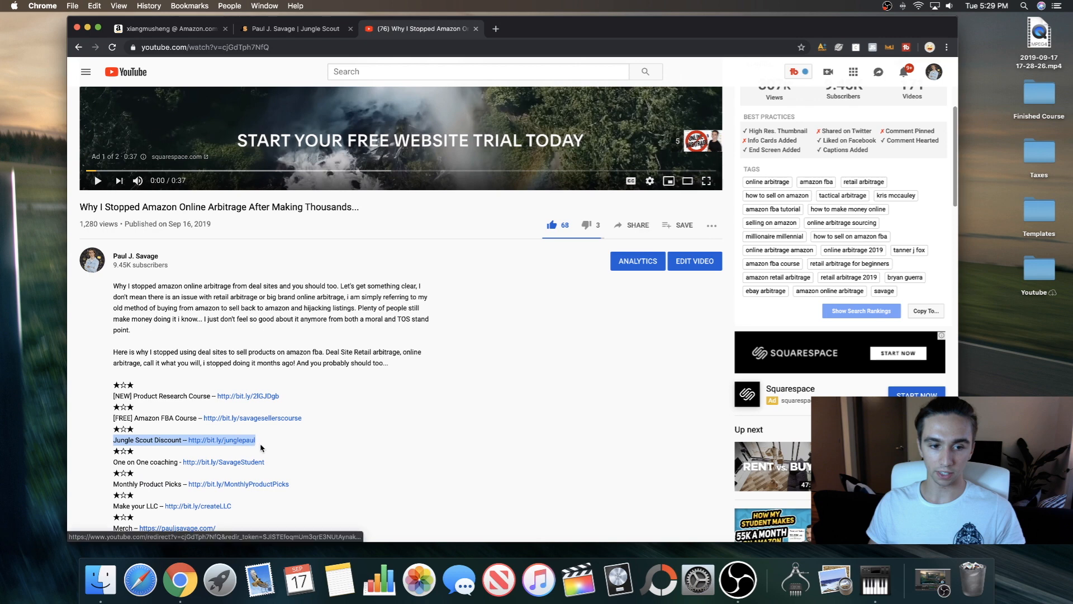
pyautogui.scroll(1, 260, 447)
pyautogui.click(266, 449)
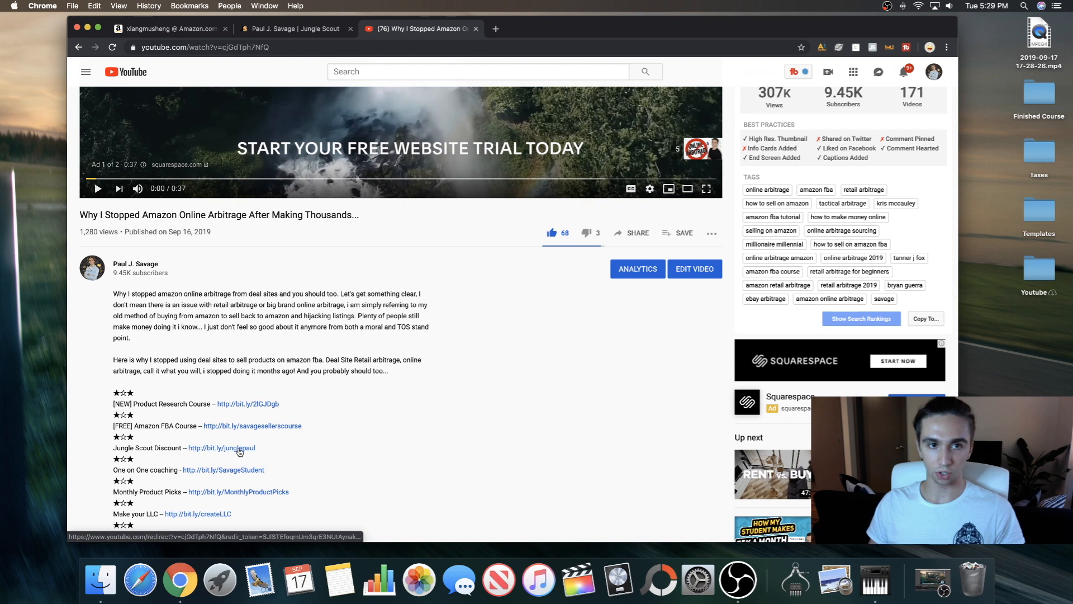
# Show the Jungle Scout affiliate page in full screen and examine its Exclusive pricing plans
pyautogui.click(298, 35)
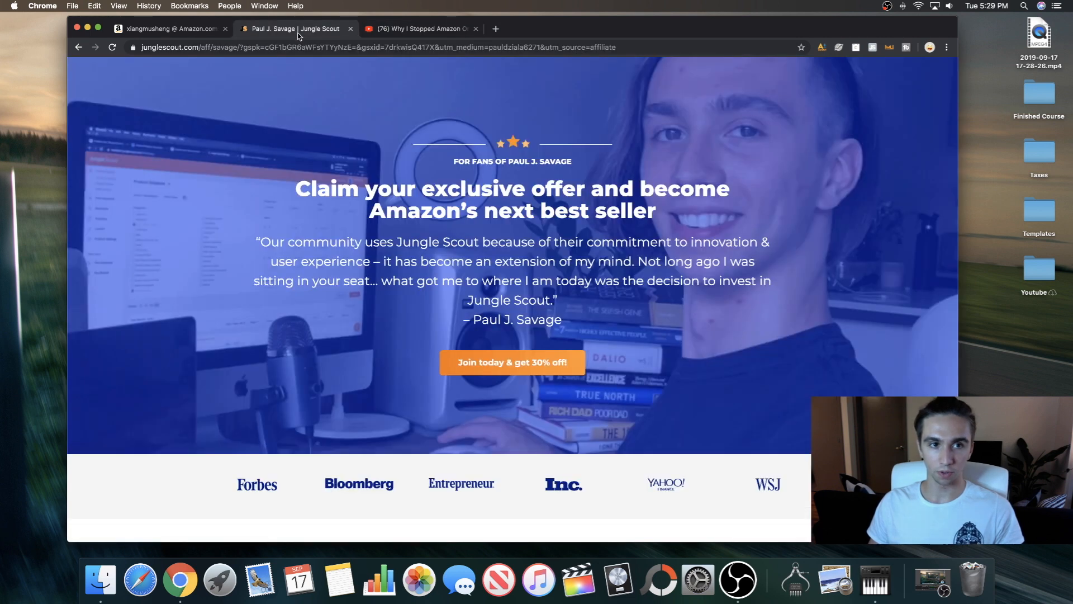
pyautogui.click(98, 29)
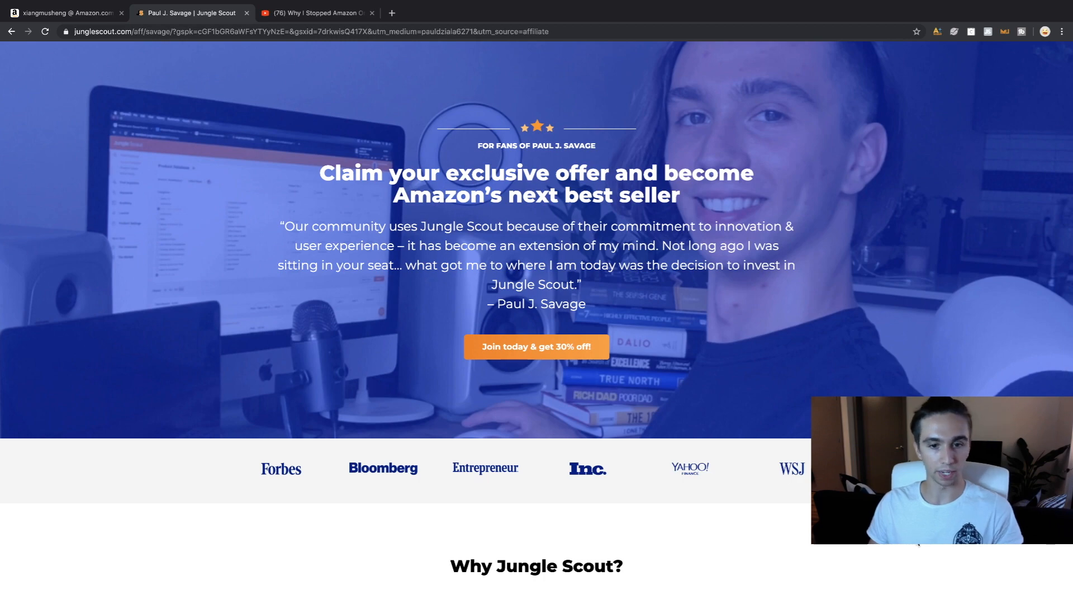
pyautogui.scroll(-10, 917, 545)
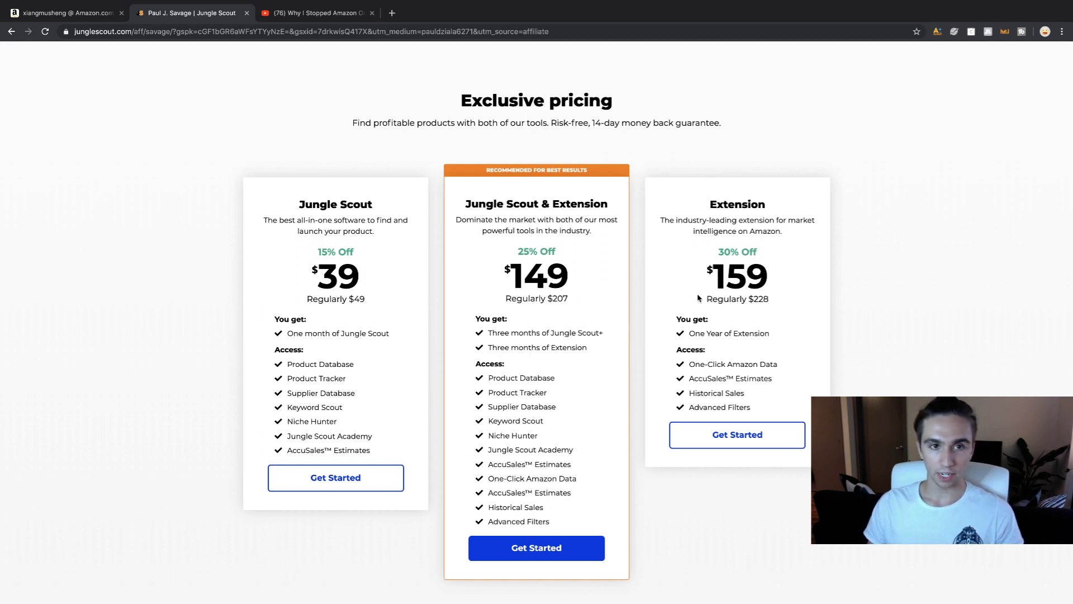
# Return to the Amazon home page and search for "shower foot scrubber"
pyautogui.click(391, 13)
pyautogui.click(63, 10)
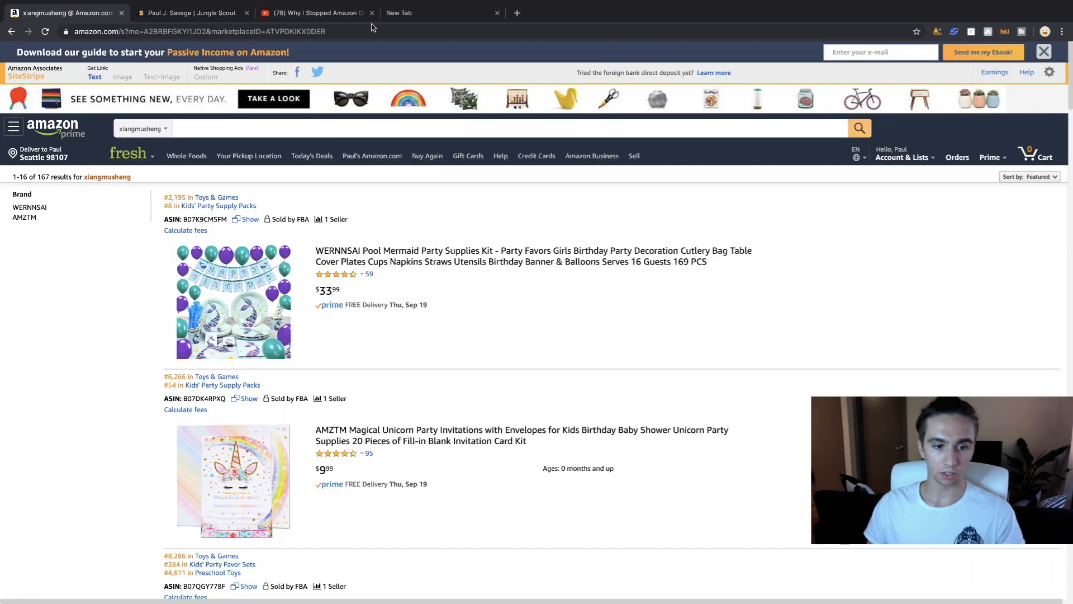
pyautogui.click(70, 129)
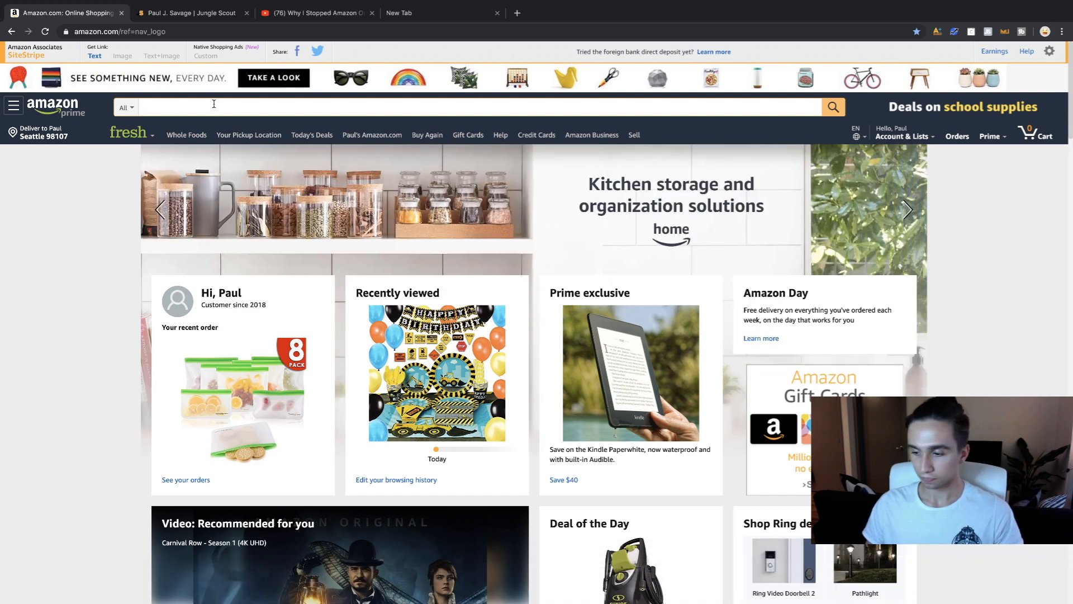
pyautogui.write('showe')
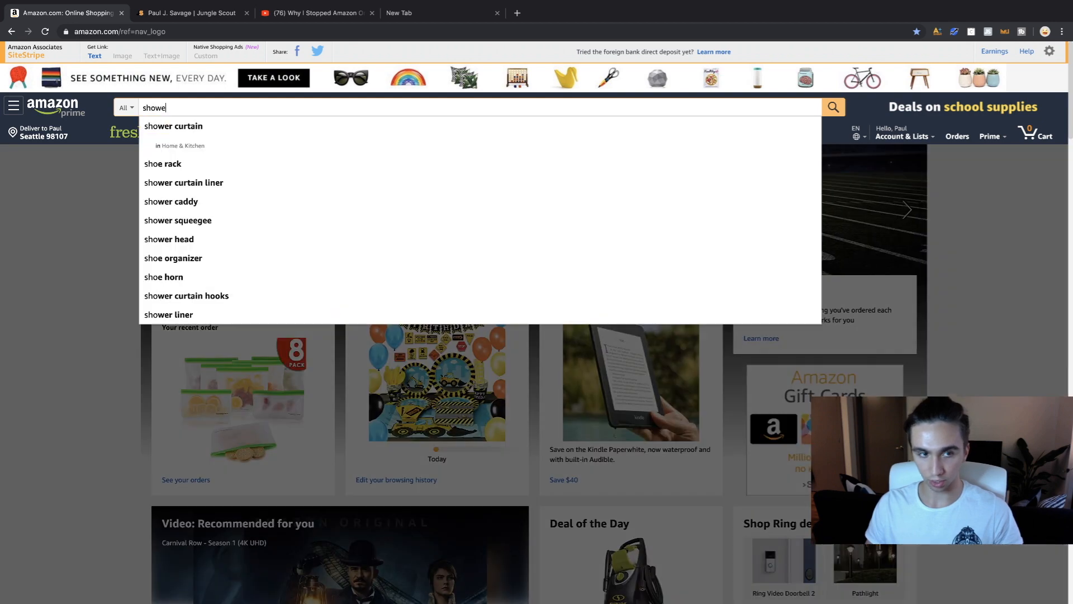
pyautogui.write('r foot scrubb')
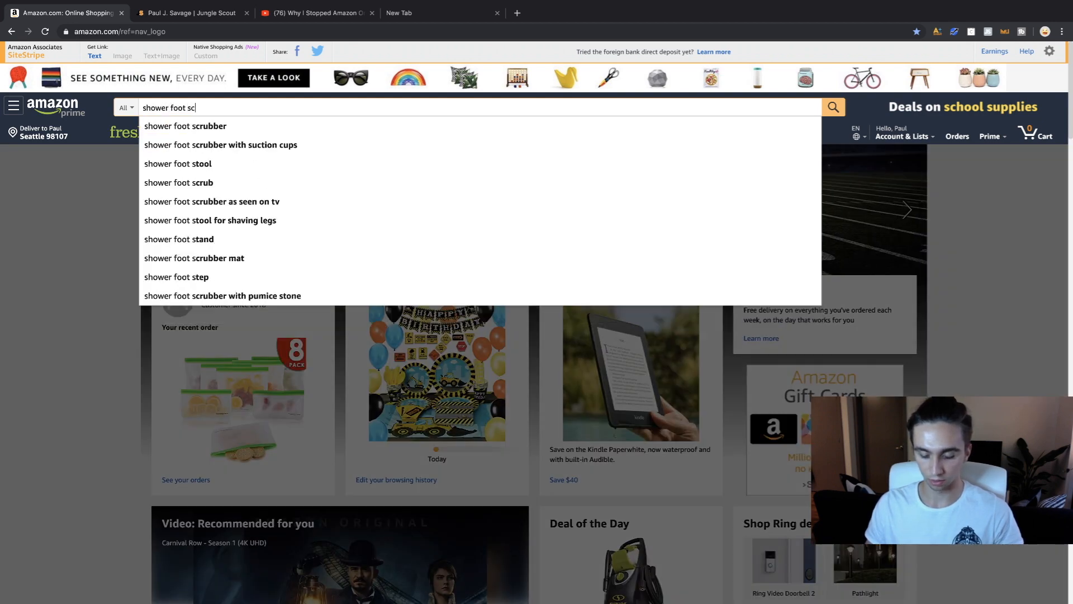
pyautogui.write('er')
pyautogui.press('Return')
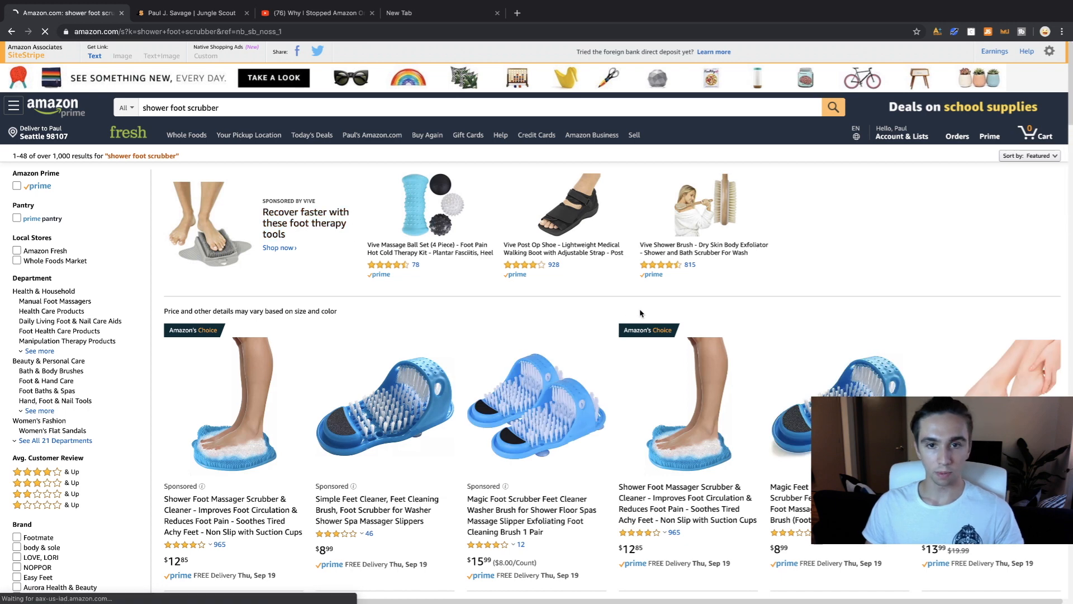
# Run the Jungle Scout extension on the Amazon results and preview the first five listed products in its enlarged window
pyautogui.click(988, 32)
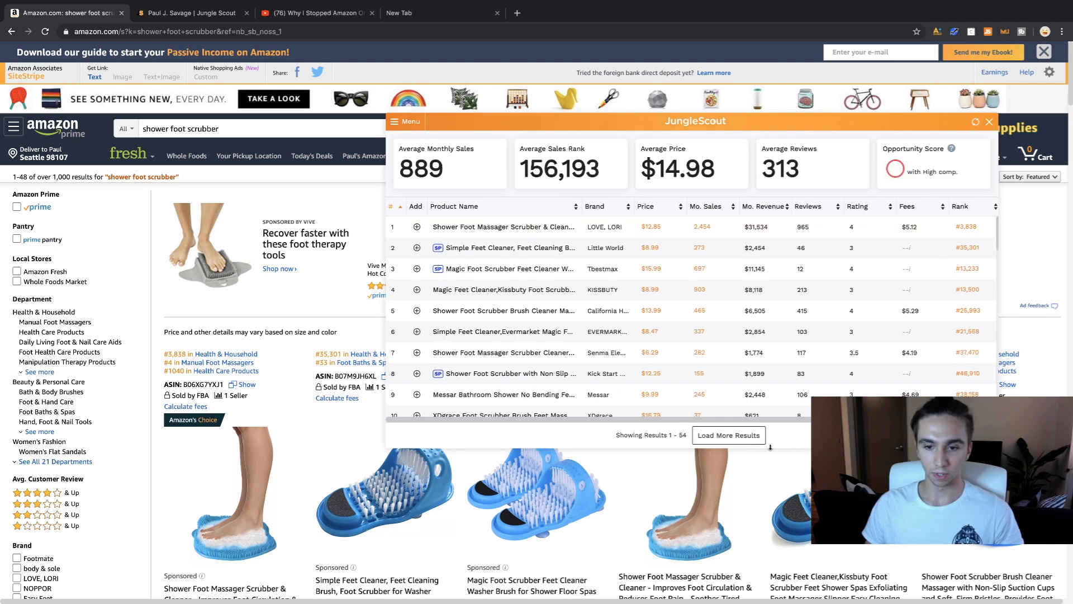
pyautogui.moveTo(776, 454); pyautogui.dragTo(781, 474)
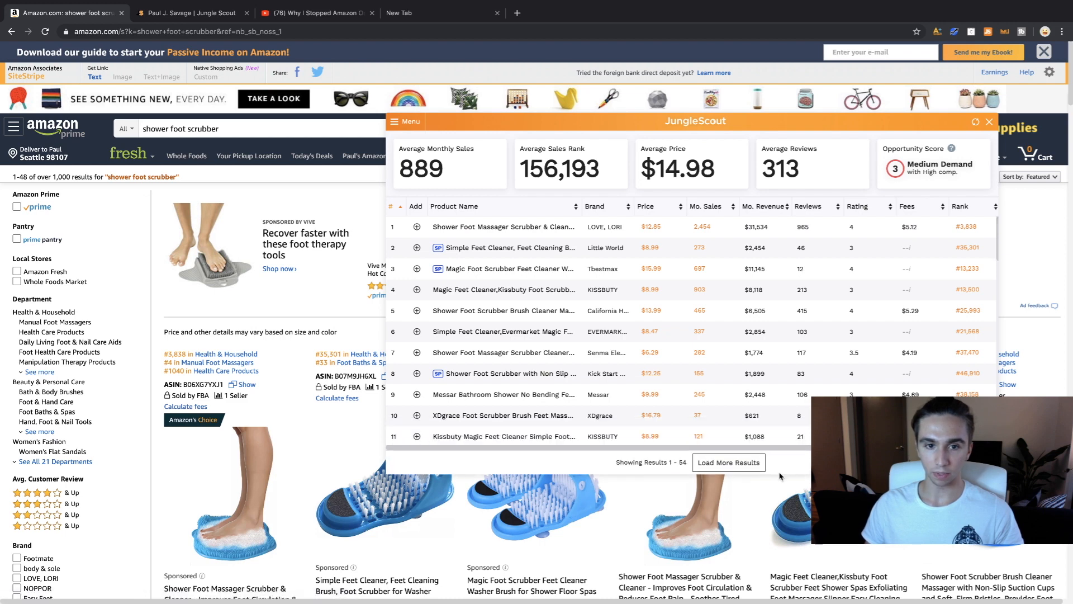
pyautogui.moveTo(499, 232)
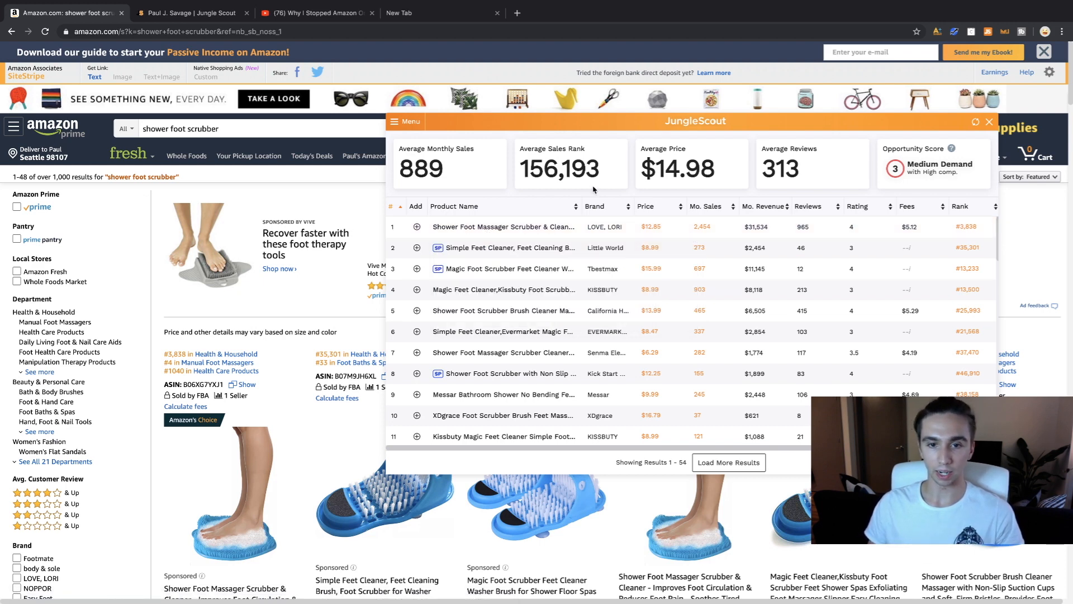
pyautogui.moveTo(492, 252)
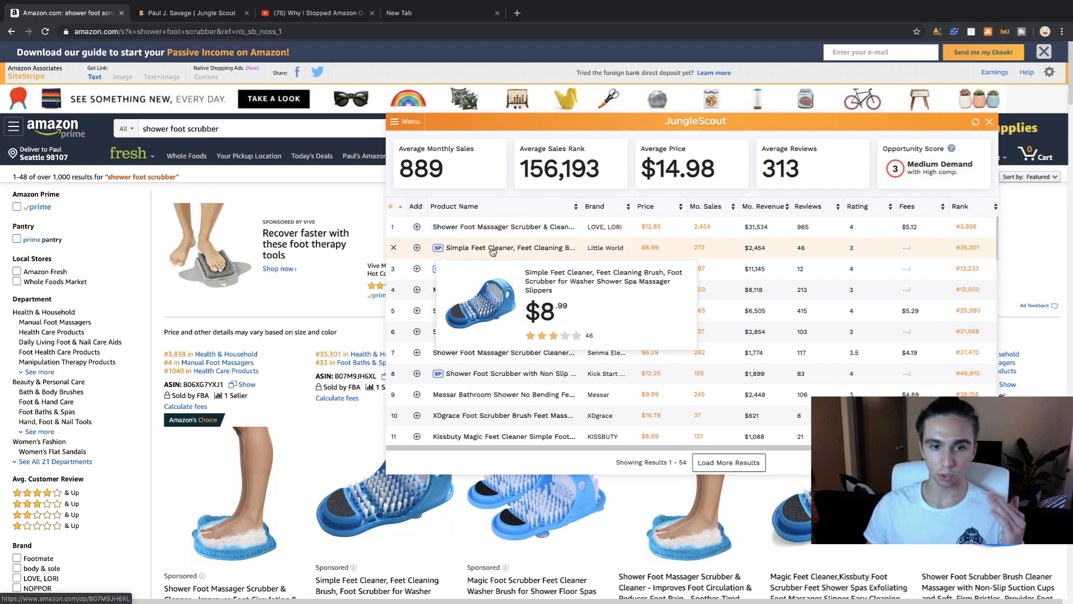
pyautogui.moveTo(437, 272)
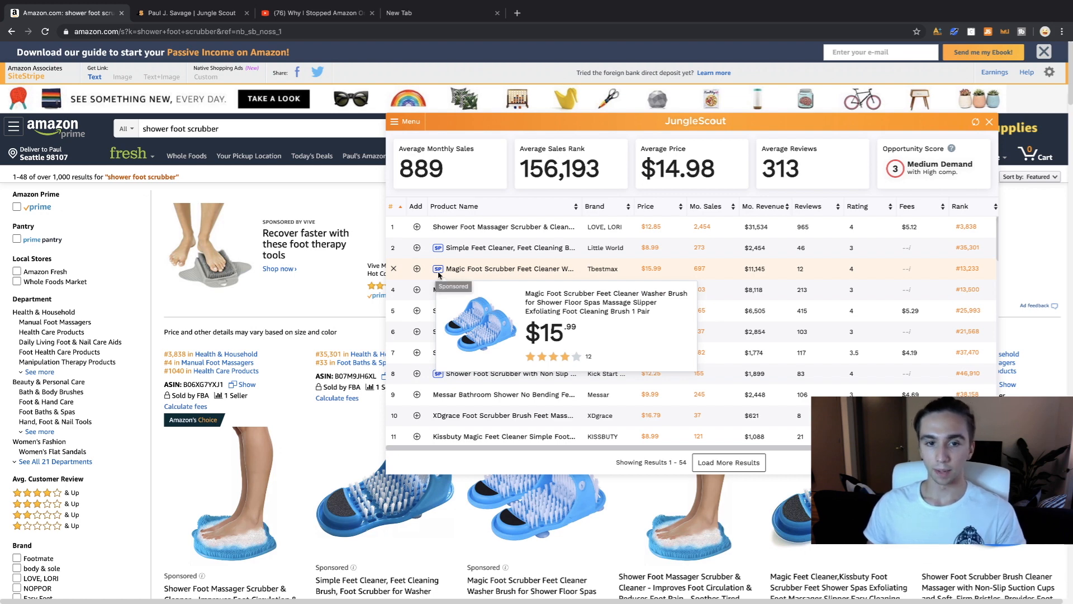
pyautogui.moveTo(438, 249)
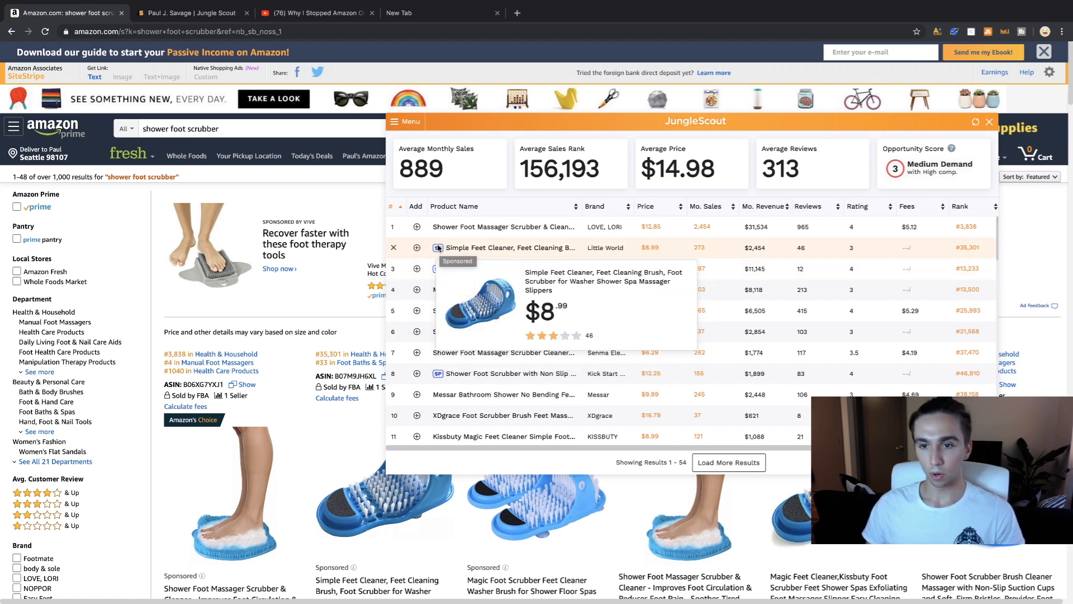
pyautogui.moveTo(492, 287)
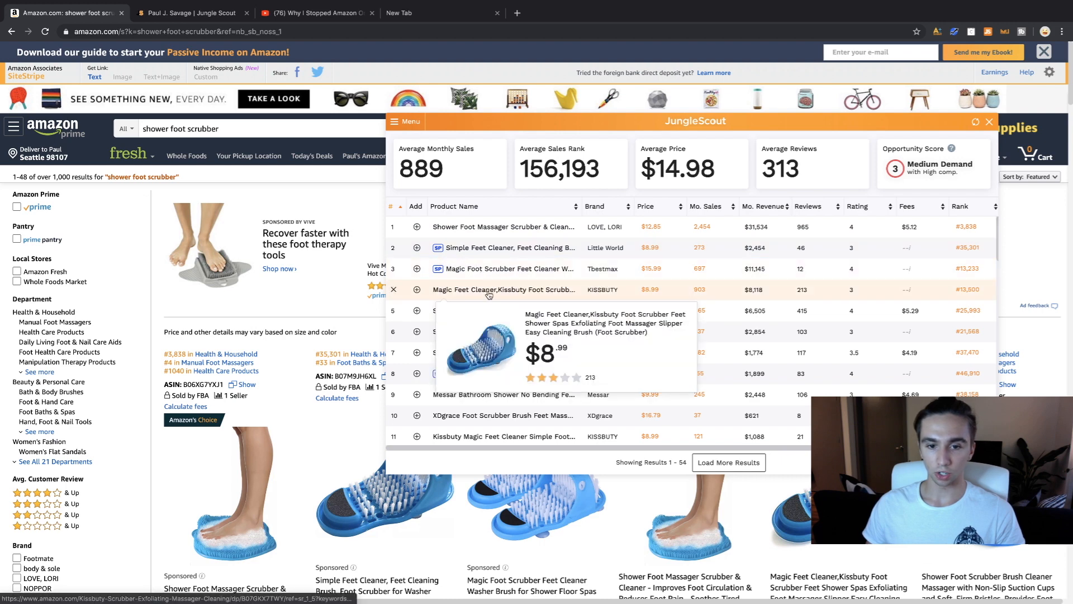
pyautogui.moveTo(442, 316)
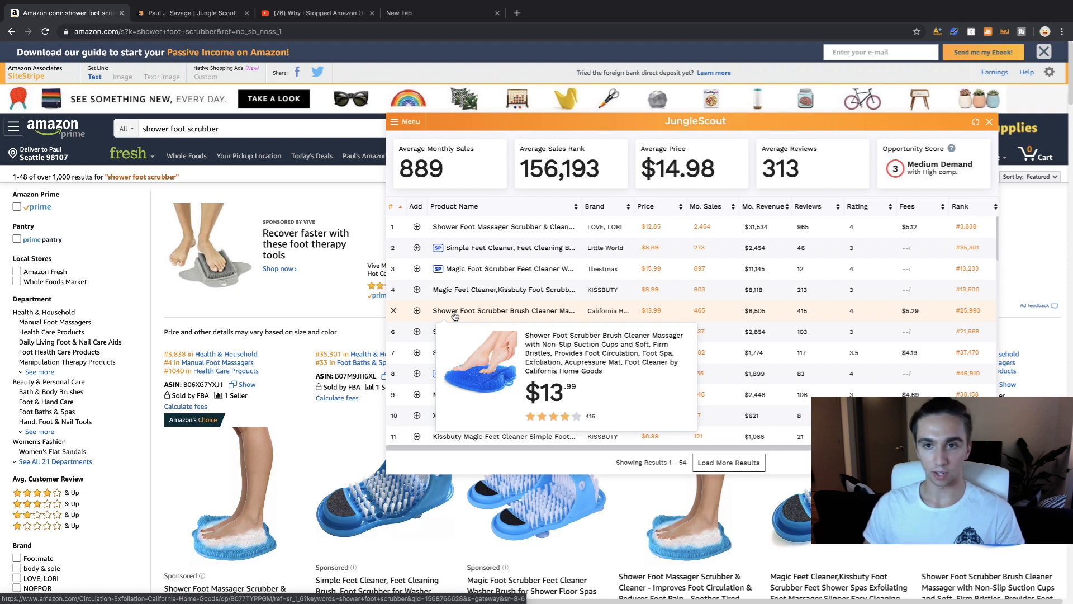
# Add the Daily Estimated Sales column to the Jungle Scout results table
pyautogui.click(394, 123)
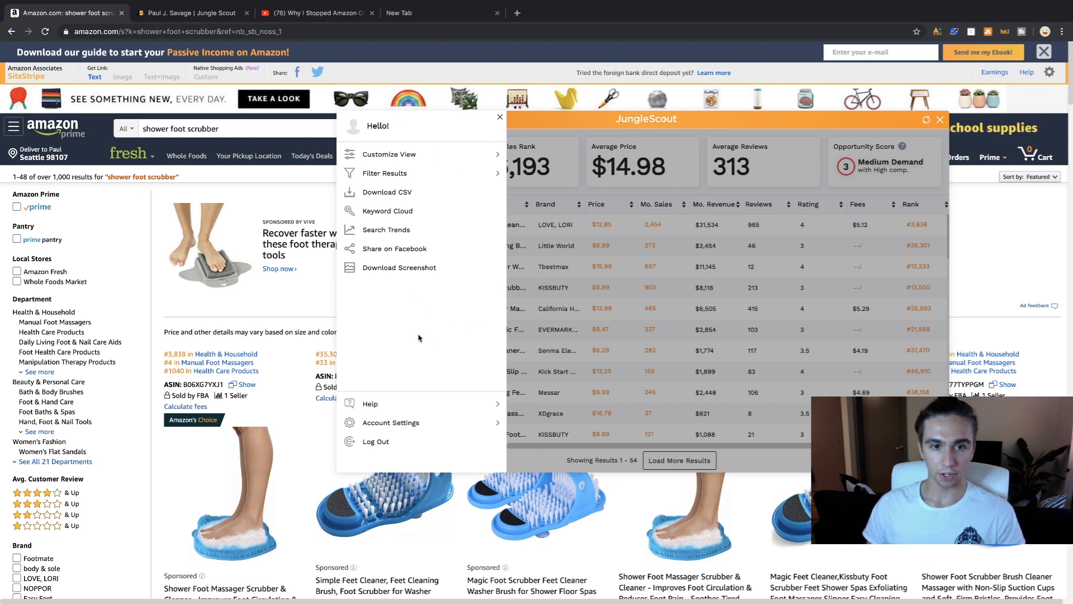
pyautogui.click(492, 159)
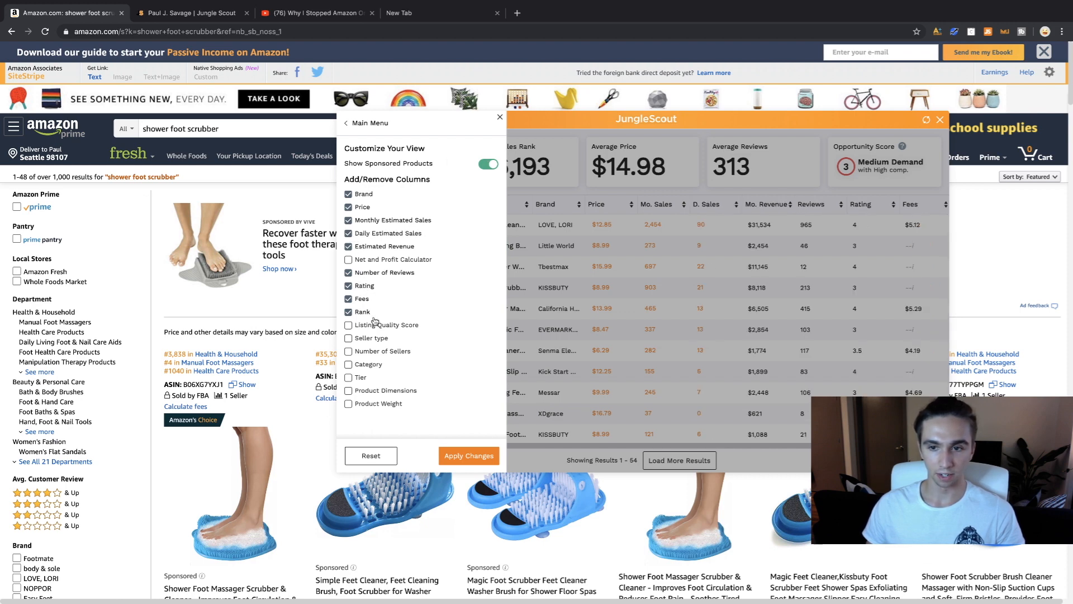
pyautogui.click(472, 459)
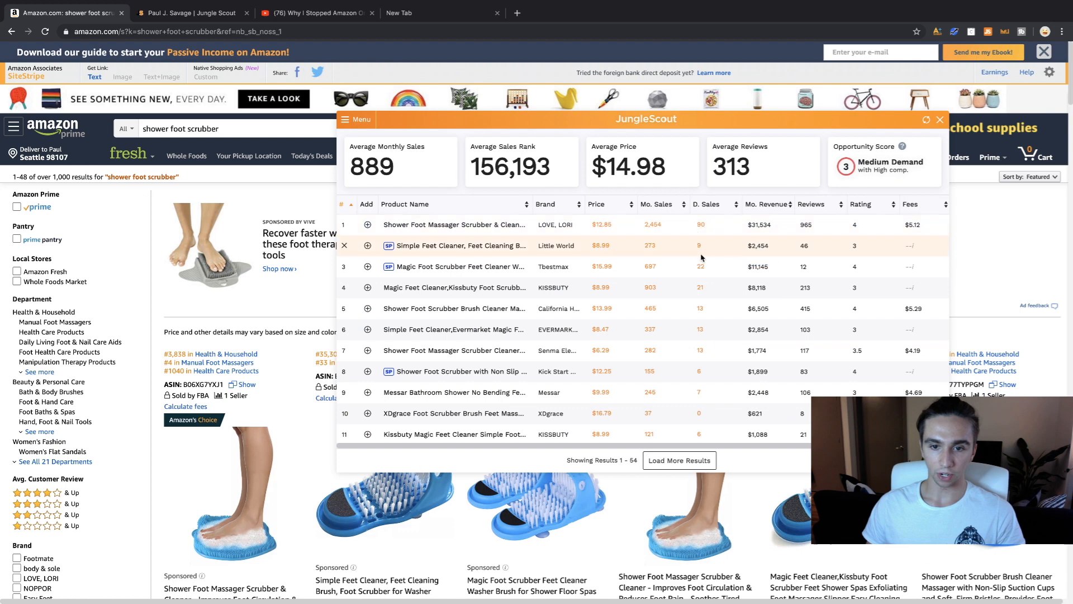
# Remove the Daily Estimated Sales column from the Jungle Scout table and return to the main options
pyautogui.click(359, 120)
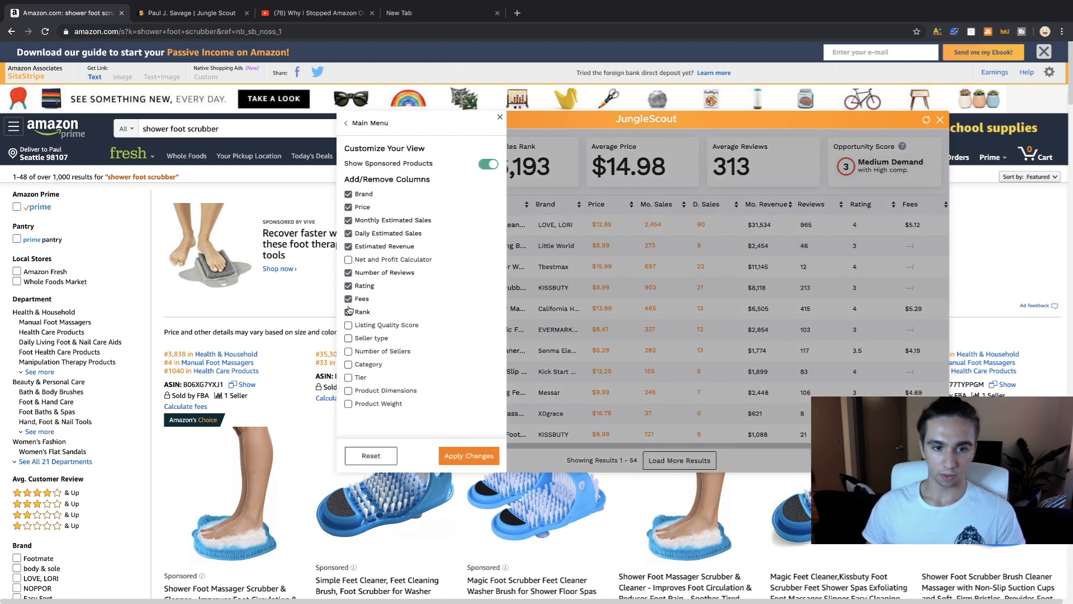
pyautogui.click(348, 234)
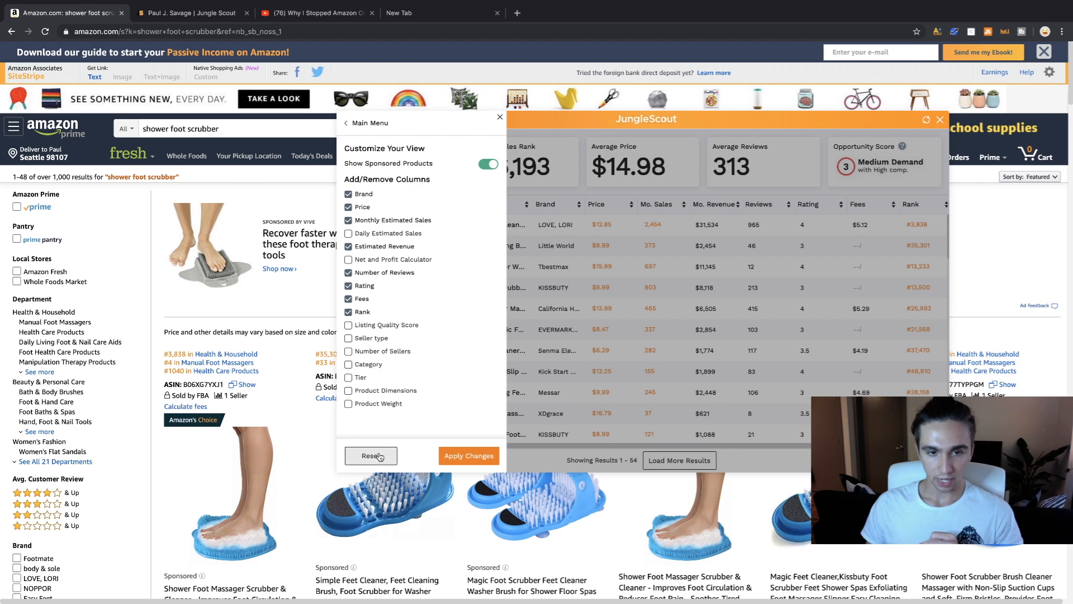
pyautogui.click(349, 125)
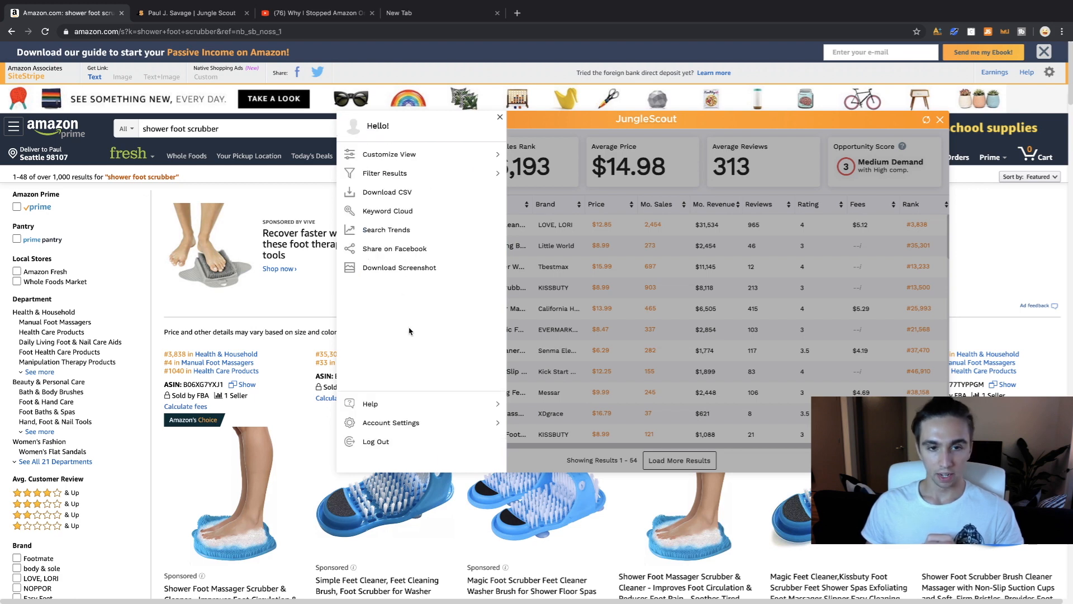
# Download the Jungle Scout product results as a CSV file
pyautogui.click(404, 199)
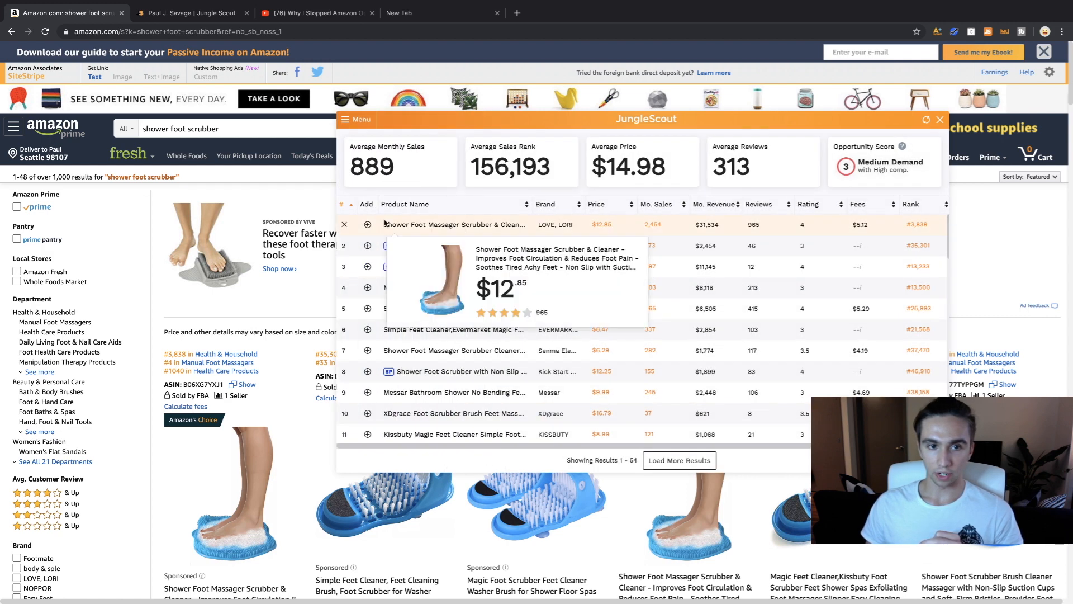
pyautogui.click(352, 119)
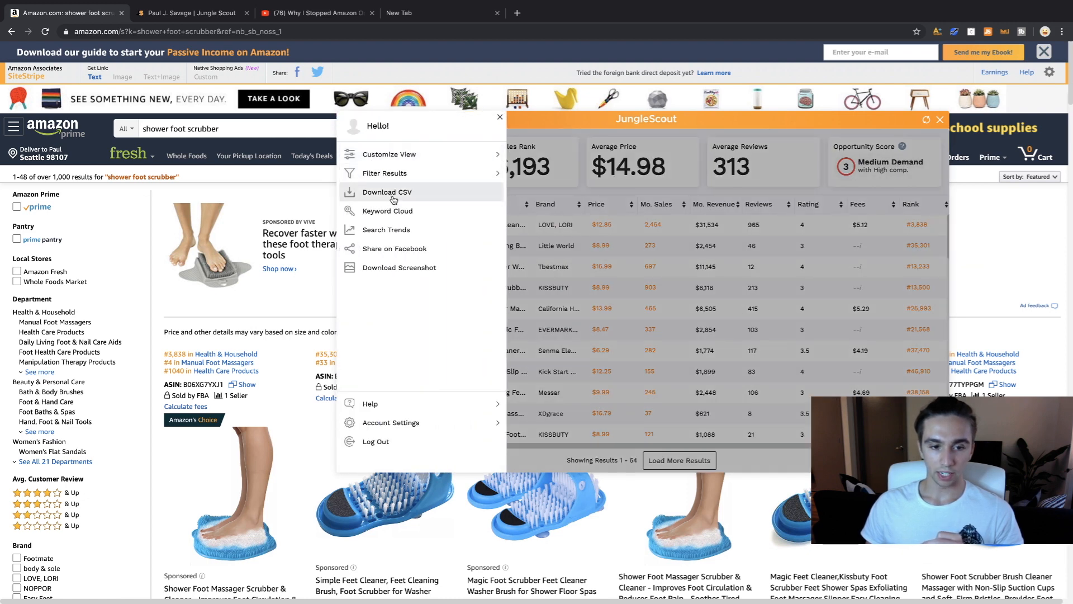
pyautogui.click(394, 198)
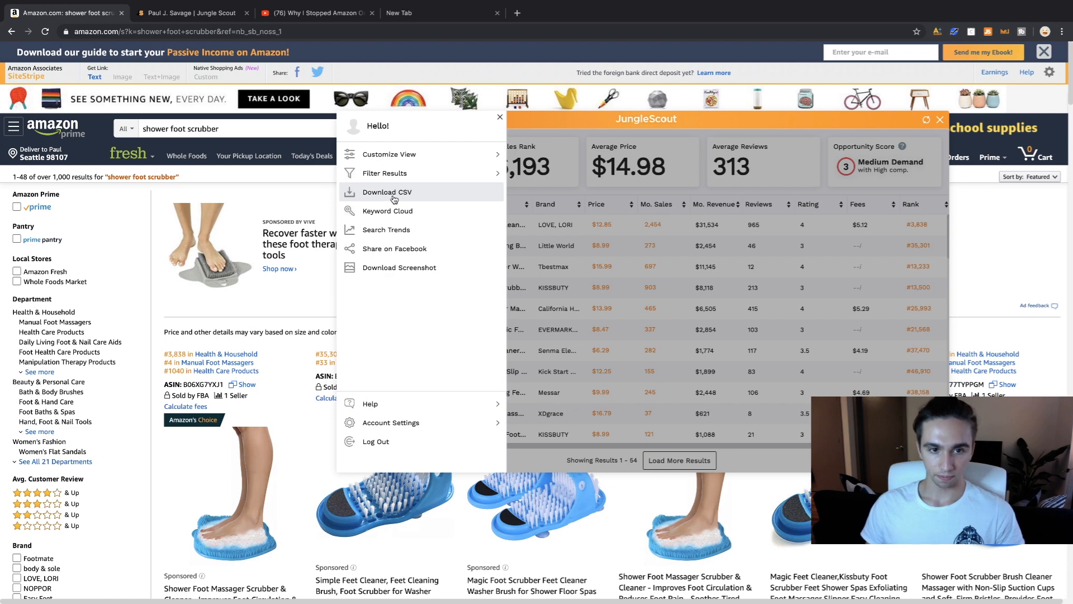
pyautogui.click(69, 595)
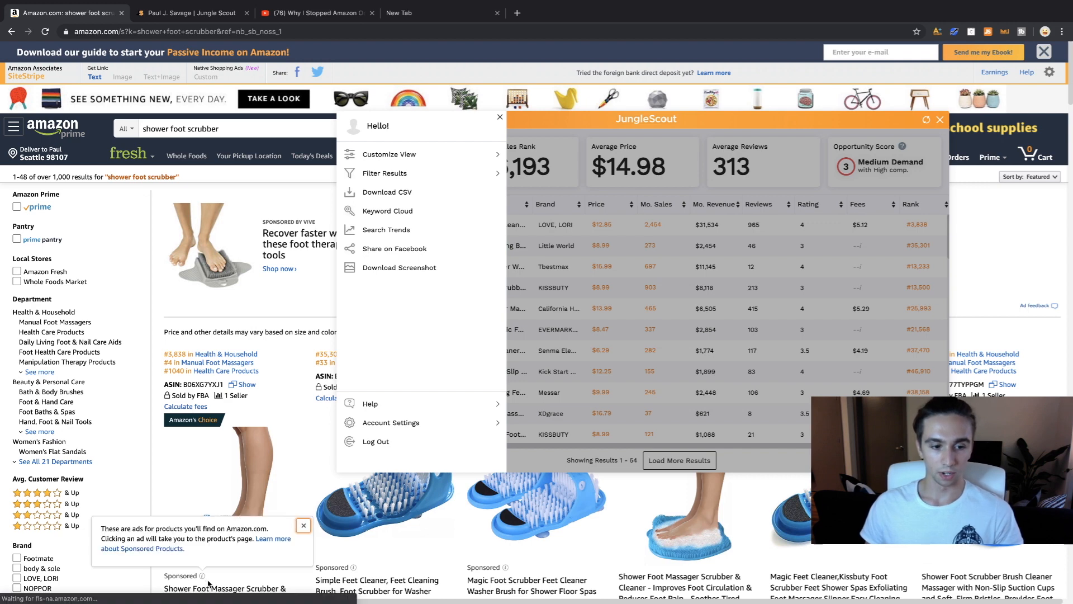
pyautogui.moveTo(248, 600)
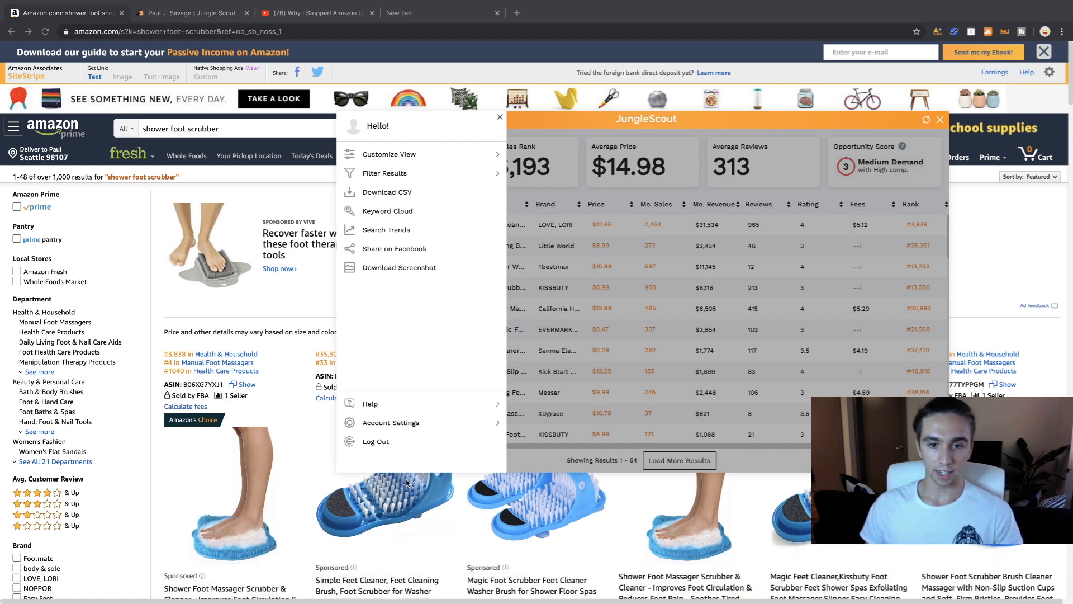
# Switch to the exported shower foot scrubber spreadsheet in Numbers, minimizing the browser and expanding the spreadsheet to full screen
pyautogui.hotkey('ctrl', 'Left')
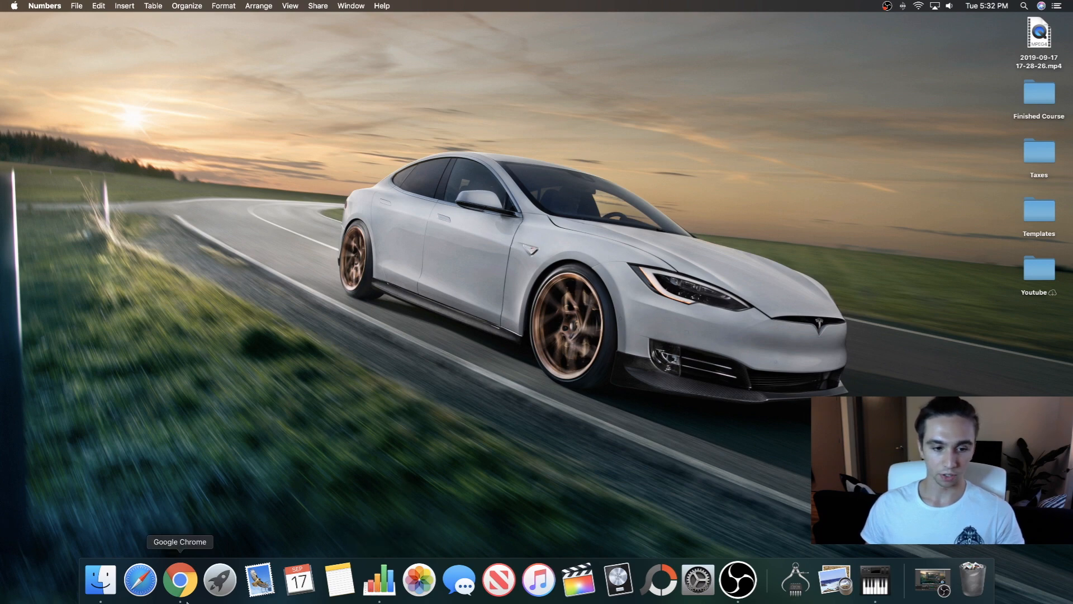
pyautogui.click(182, 585)
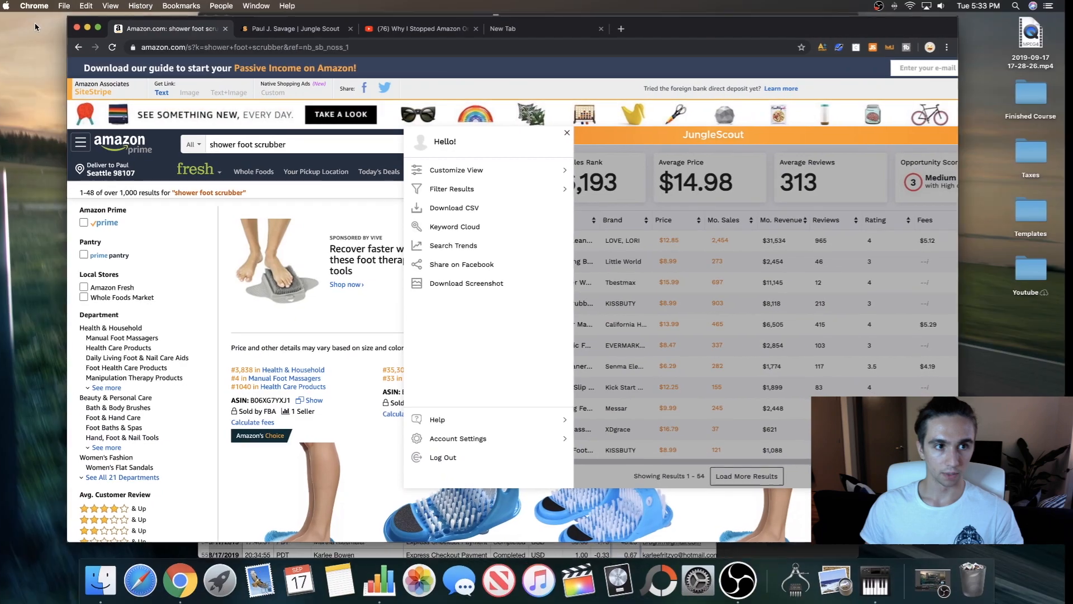
pyautogui.click(86, 27)
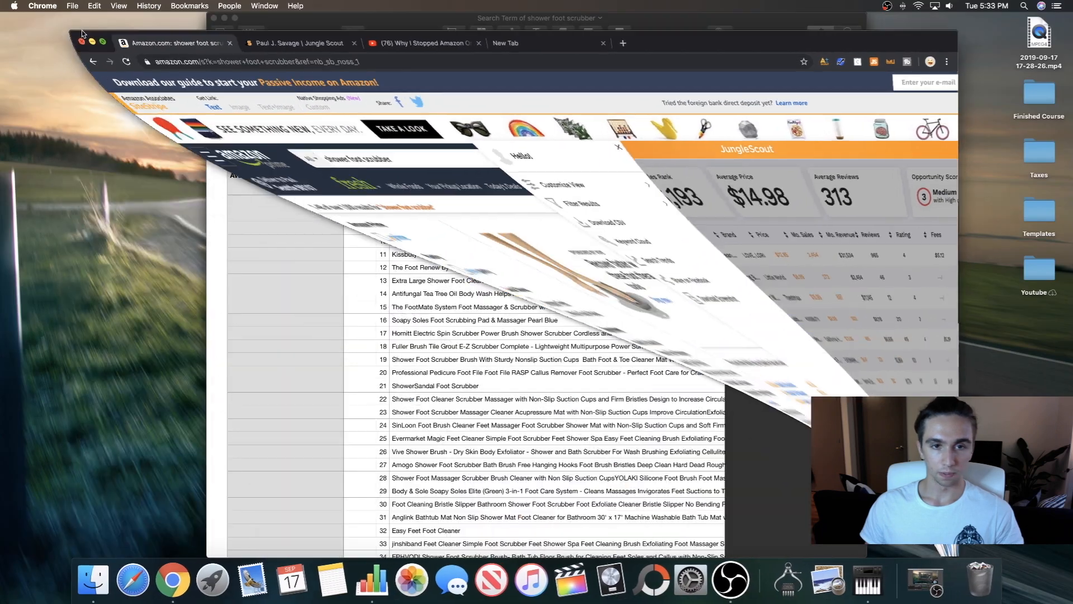
pyautogui.click(234, 18)
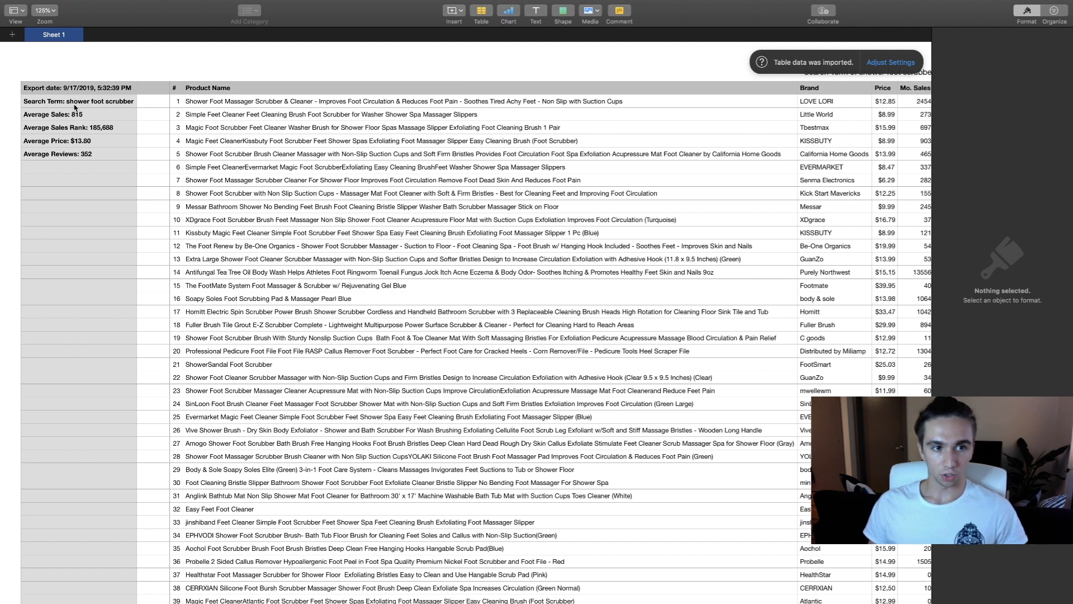
# Examine the export's summary cells for search term, average sales and average price
pyautogui.click(109, 105)
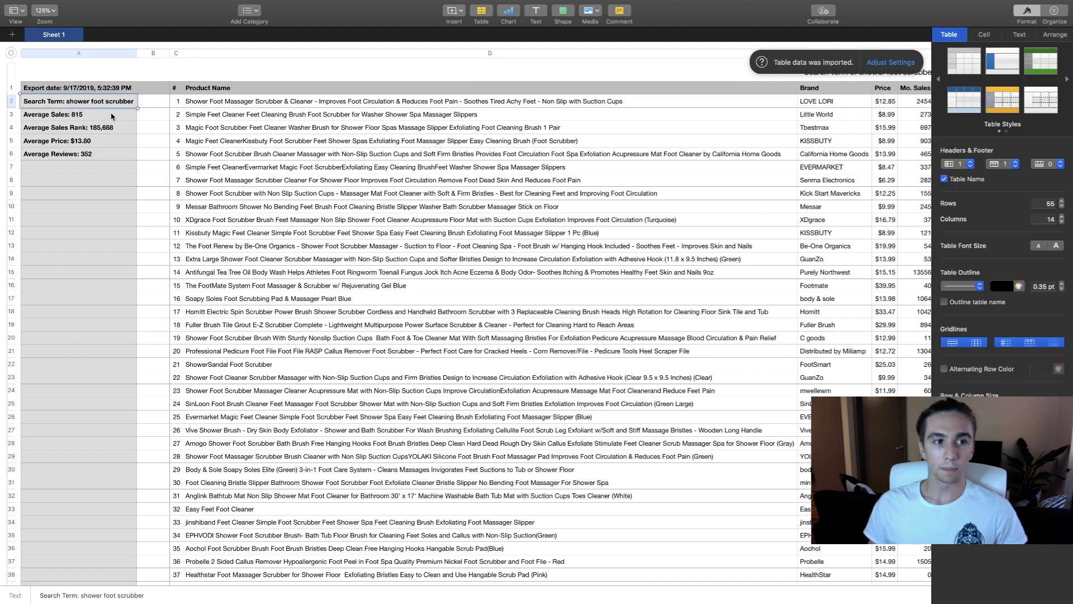
pyautogui.click(107, 118)
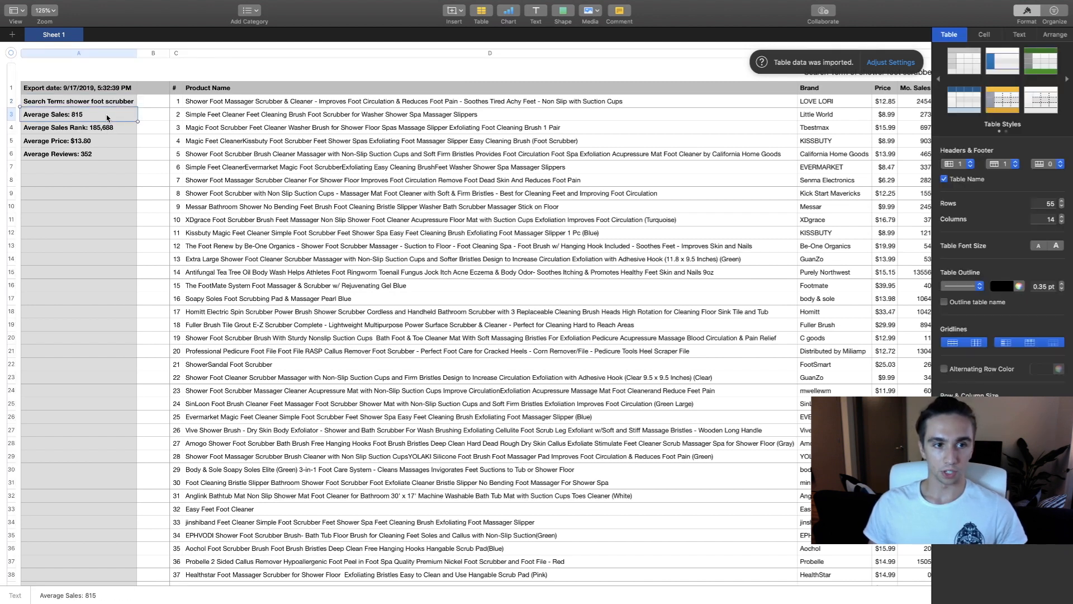
pyautogui.click(104, 143)
# Sort the exported product table by the Mo. Sales column in ascending order
pyautogui.hscroll(5, 393, 153)
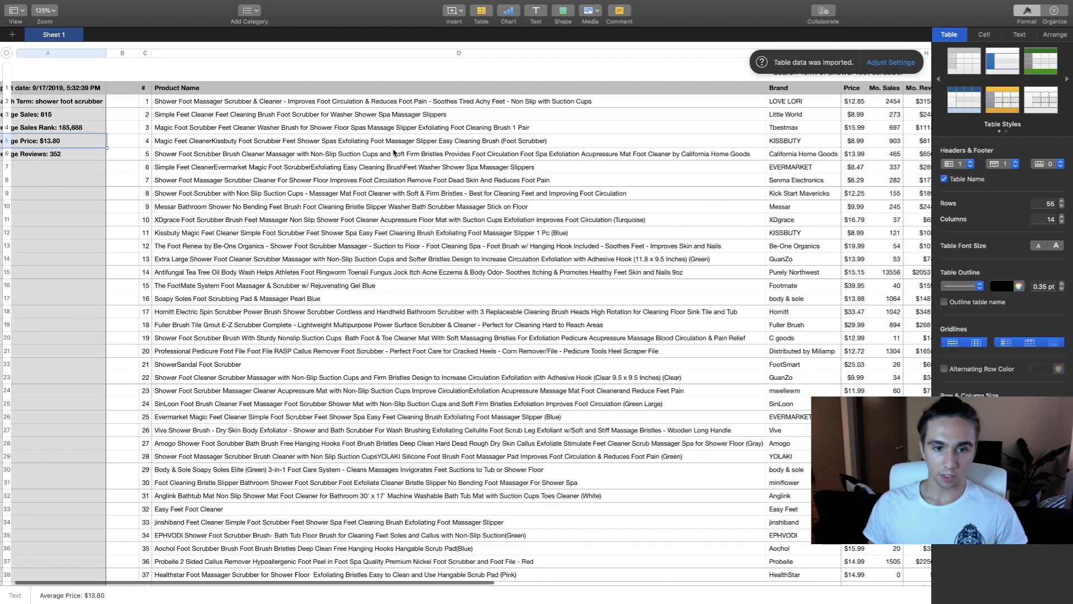
pyautogui.hscroll(5, 393, 153)
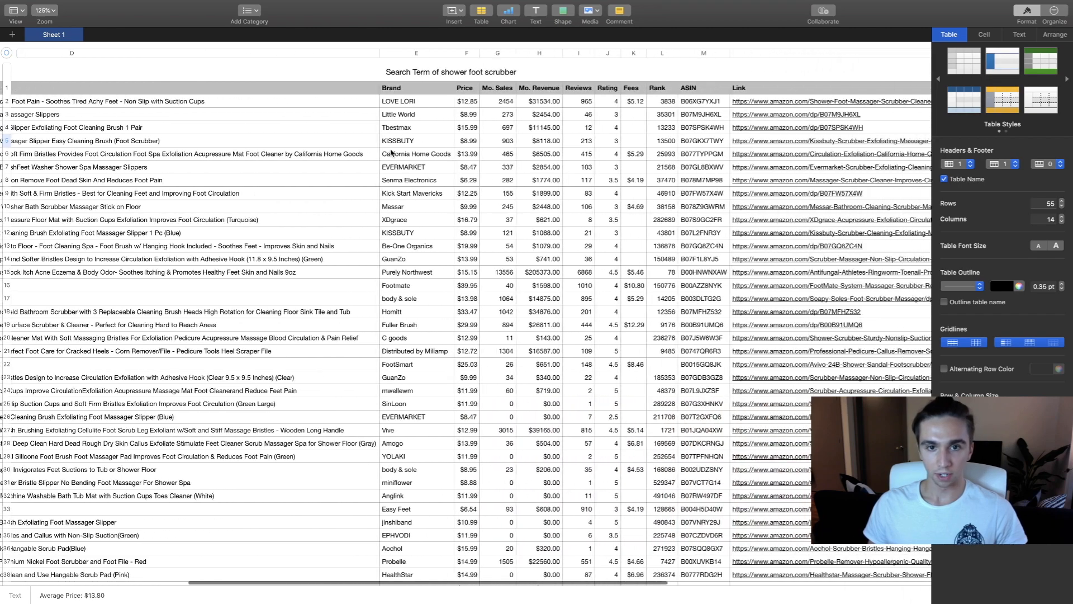
pyautogui.click(500, 54)
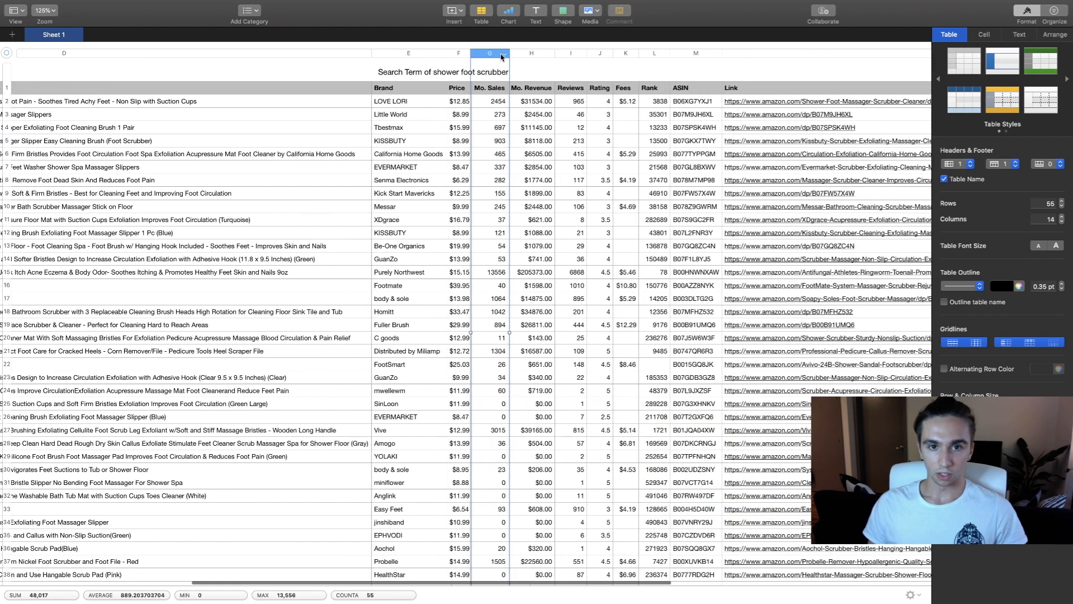
pyautogui.click(504, 55)
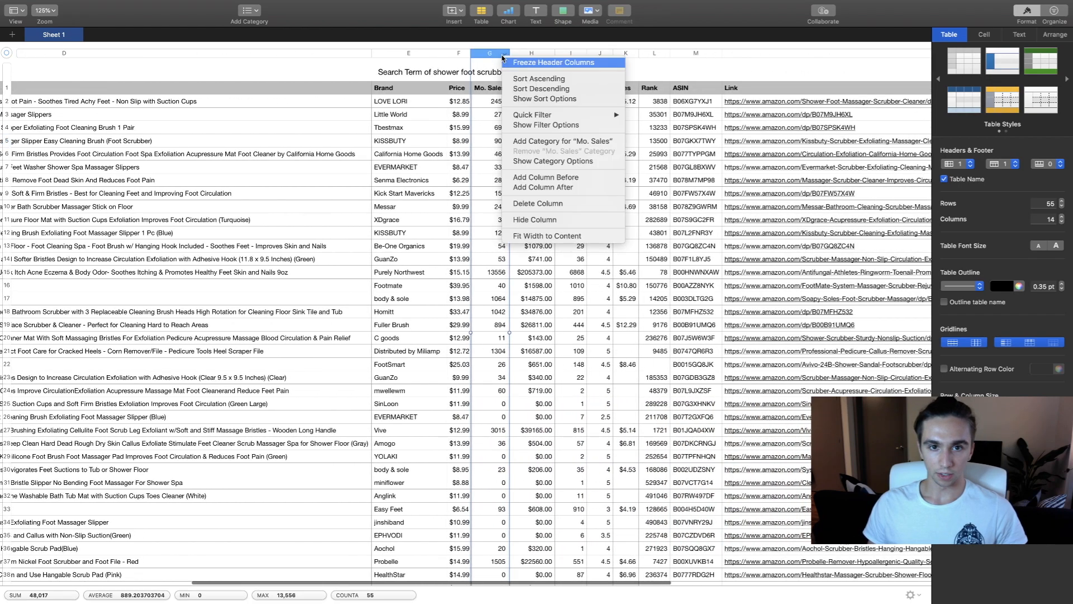
pyautogui.click(530, 80)
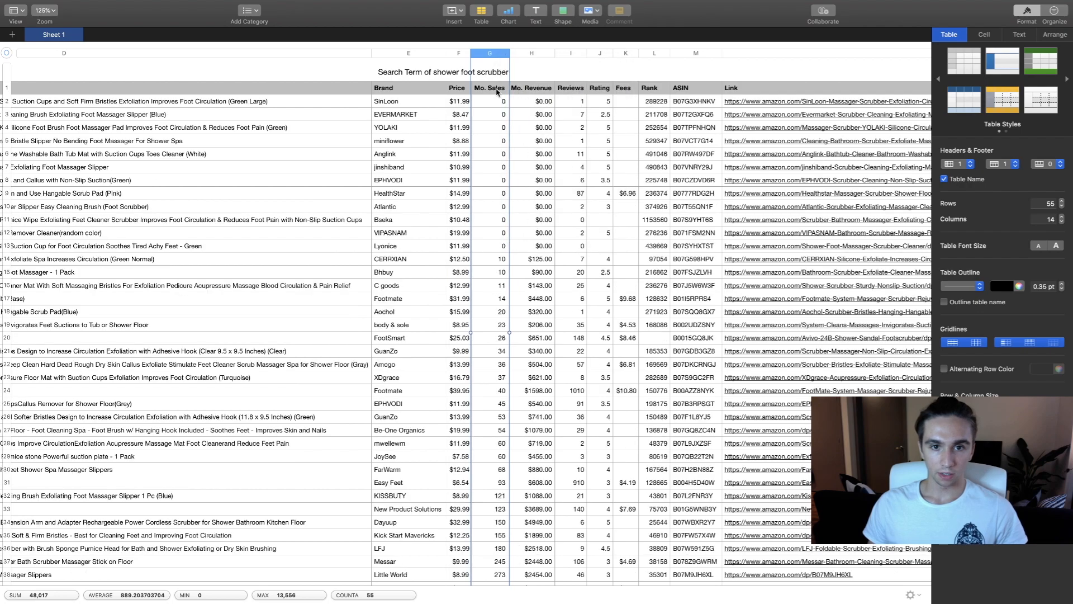
# Look through the sorted product rows and select the Mo. Sales cells from the header down to the Messar row
pyautogui.hscroll(-1, 275, 144)
pyautogui.scroll(-10, 319, 238)
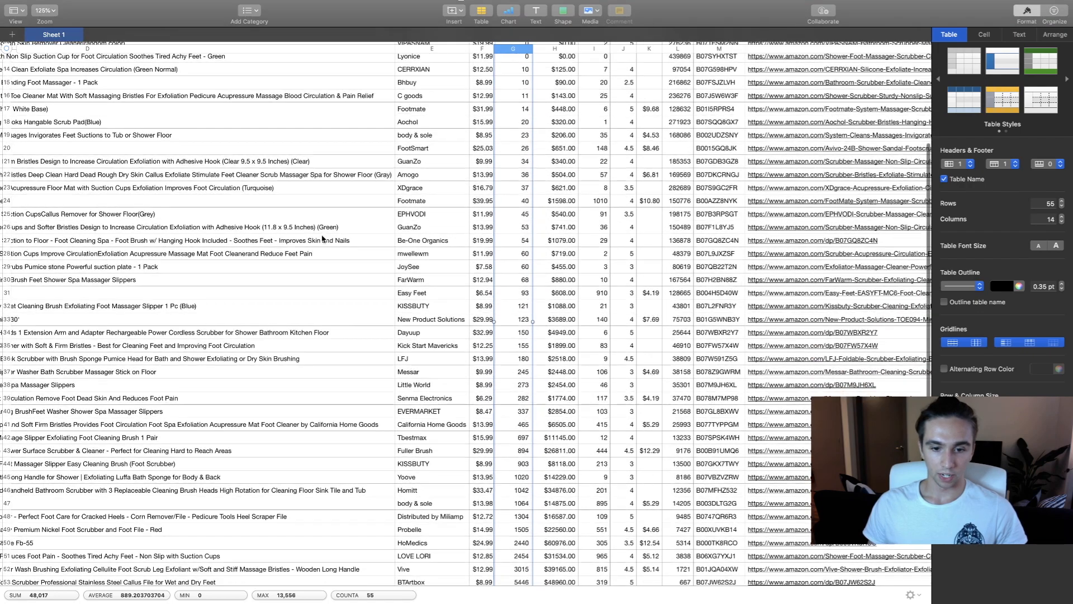
pyautogui.scroll(10, 523, 218)
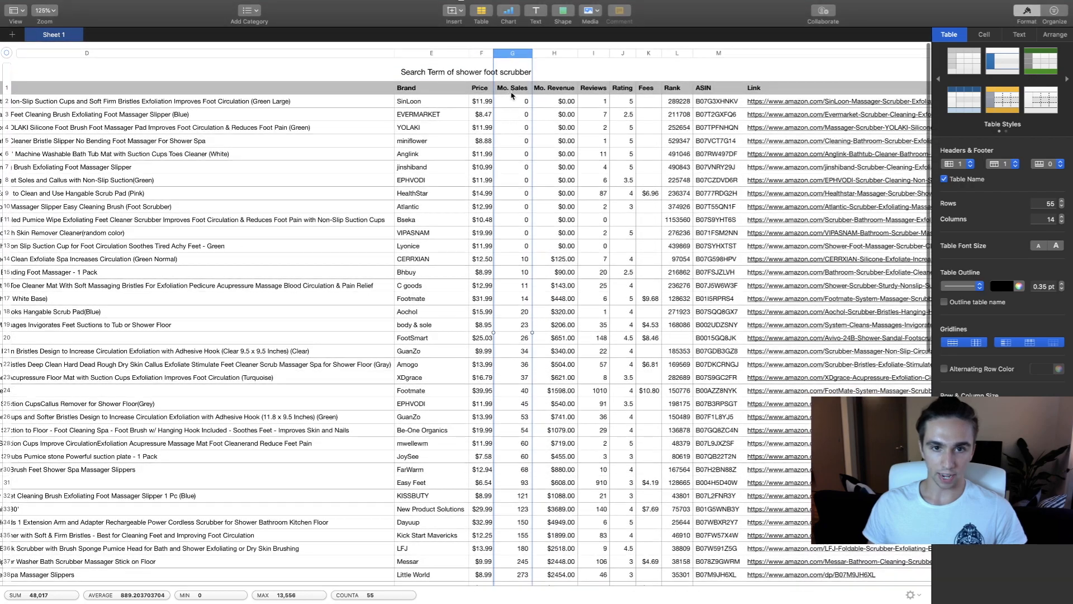
pyautogui.moveTo(512, 89); pyautogui.dragTo(522, 561)
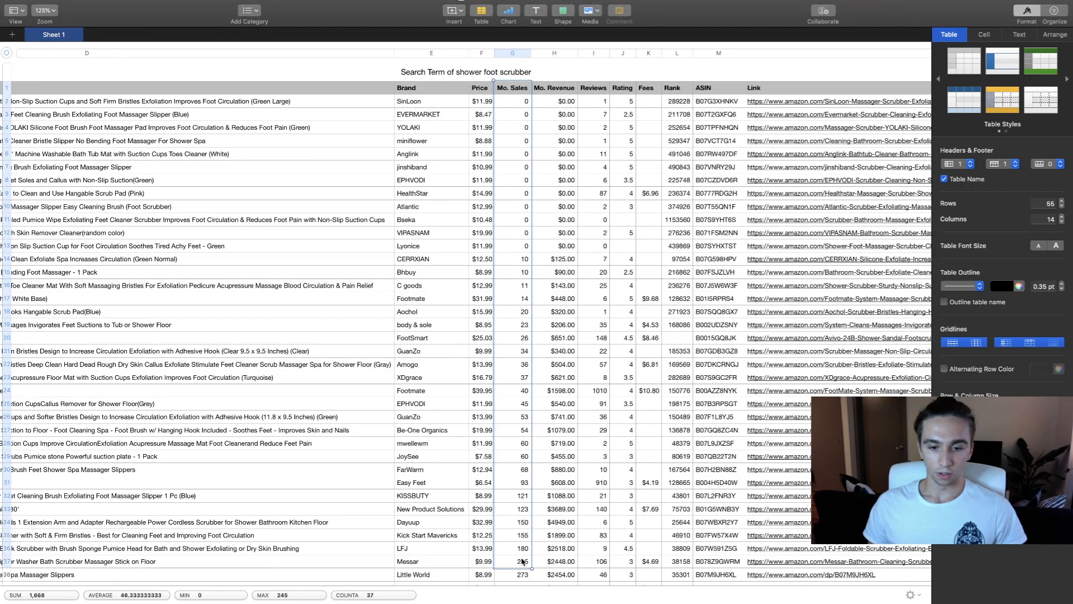
pyautogui.scroll(-8, 495, 439)
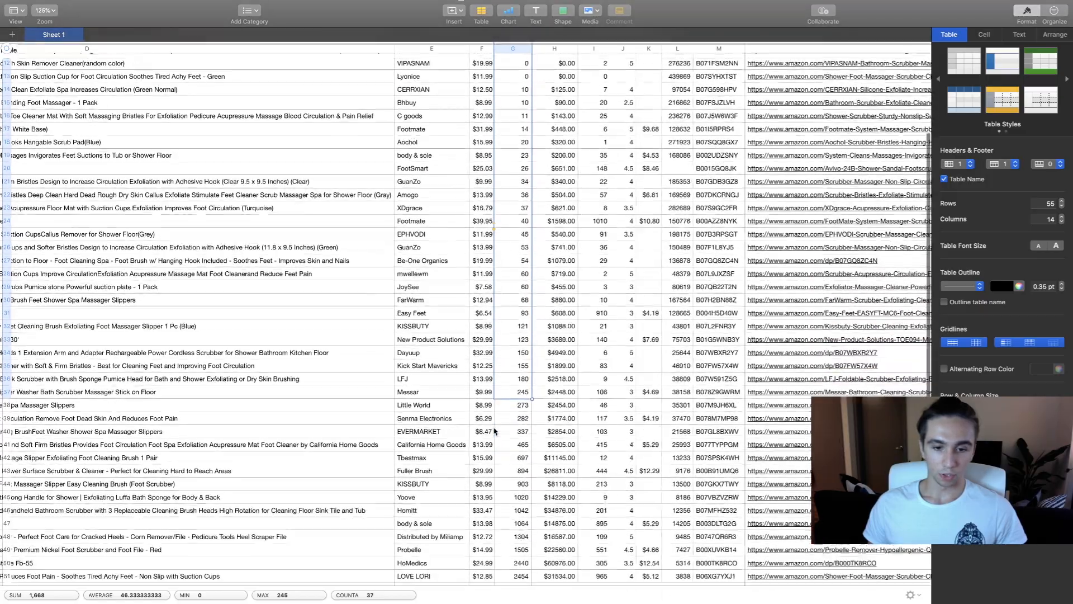
pyautogui.scroll(-3, 496, 400)
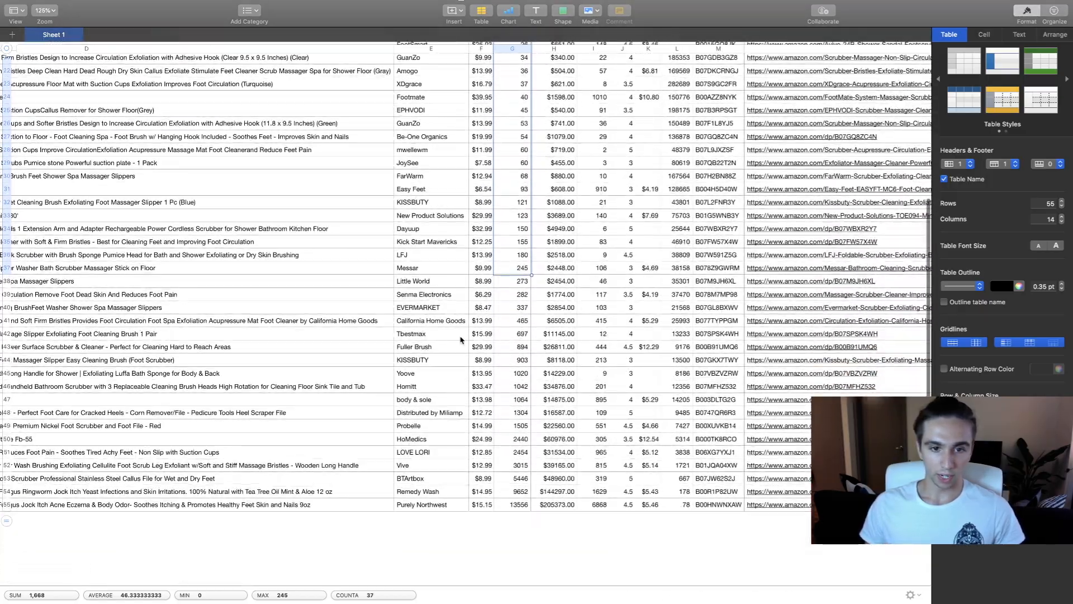
pyautogui.scroll(10, 410, 402)
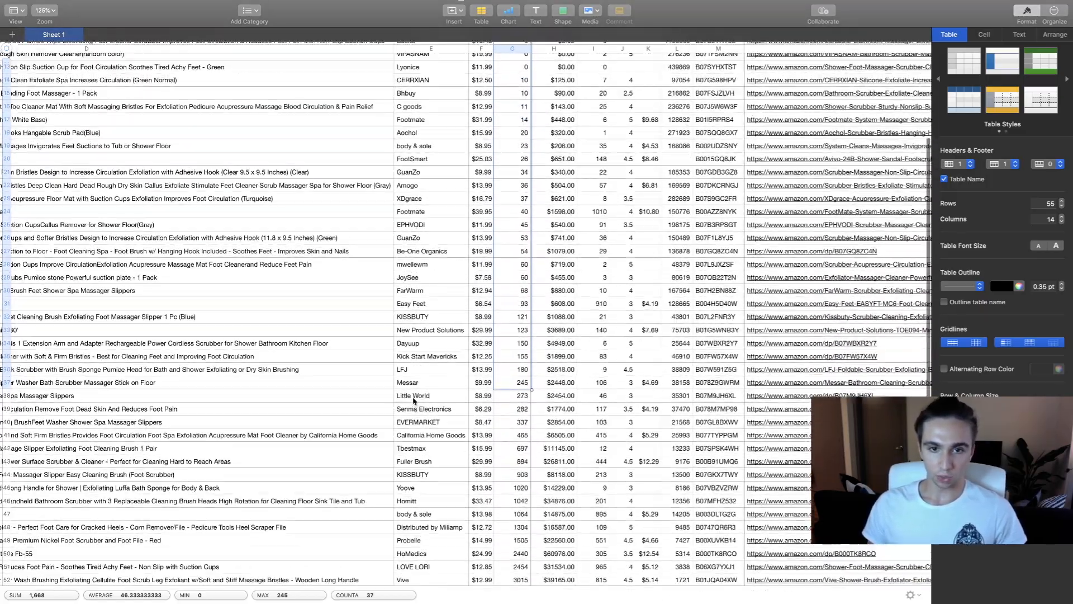
pyautogui.scroll(1, 414, 401)
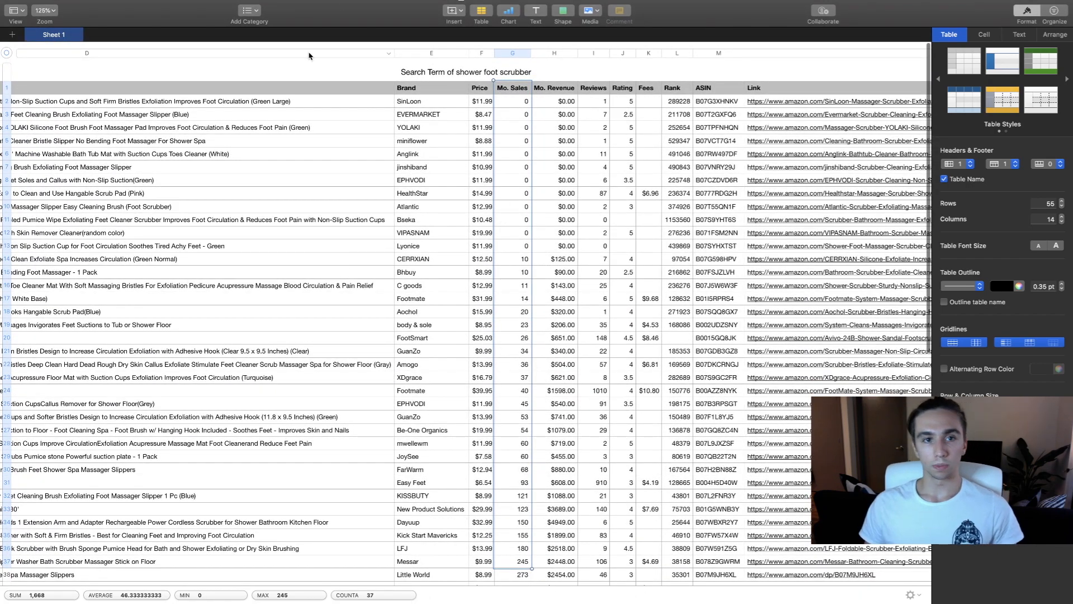
# Leave full screen and minimize both the exported product spreadsheet and the other open Numbers spreadsheet
pyautogui.moveTo(321, 1)
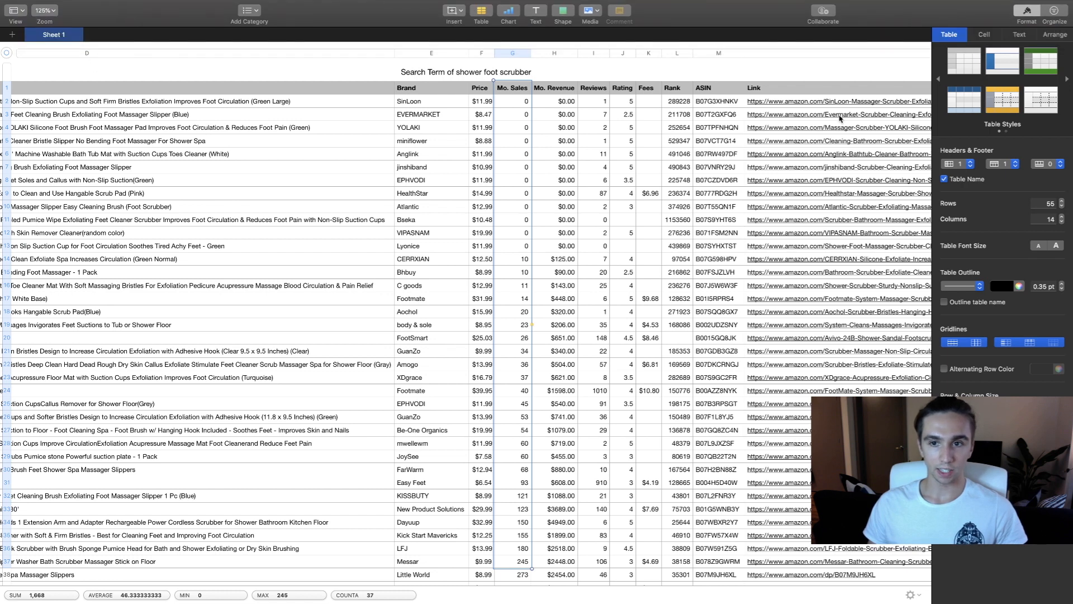
pyautogui.moveTo(269, 1)
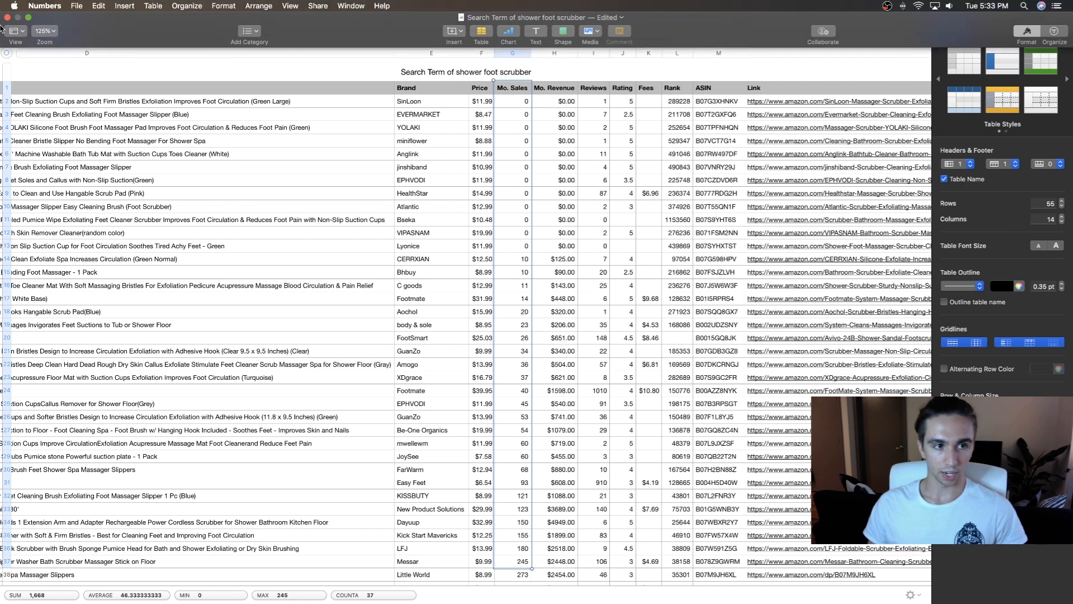
pyautogui.click(29, 20)
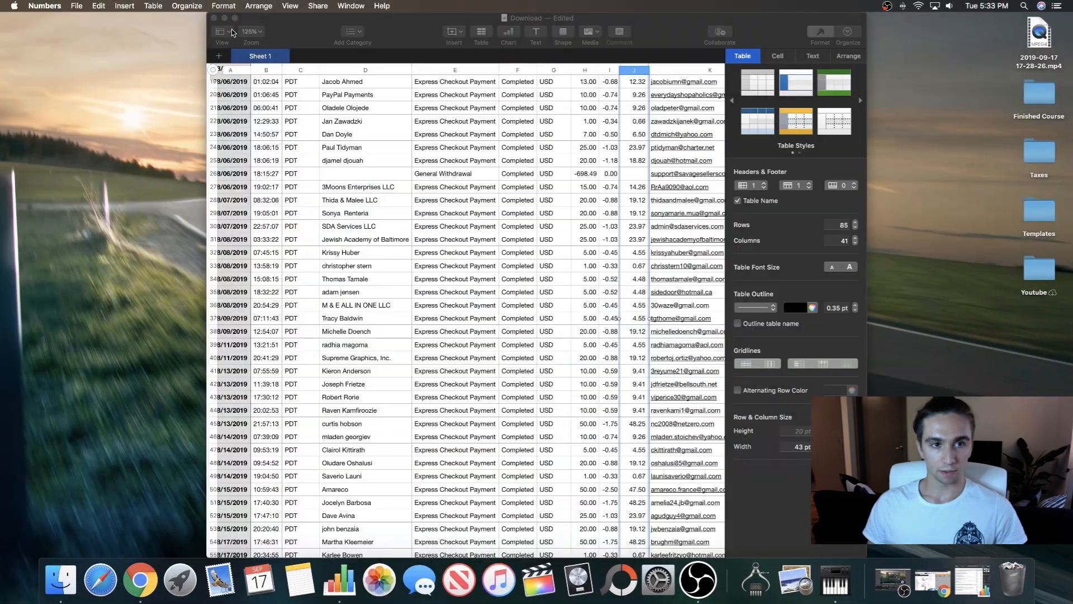
pyautogui.click(225, 17)
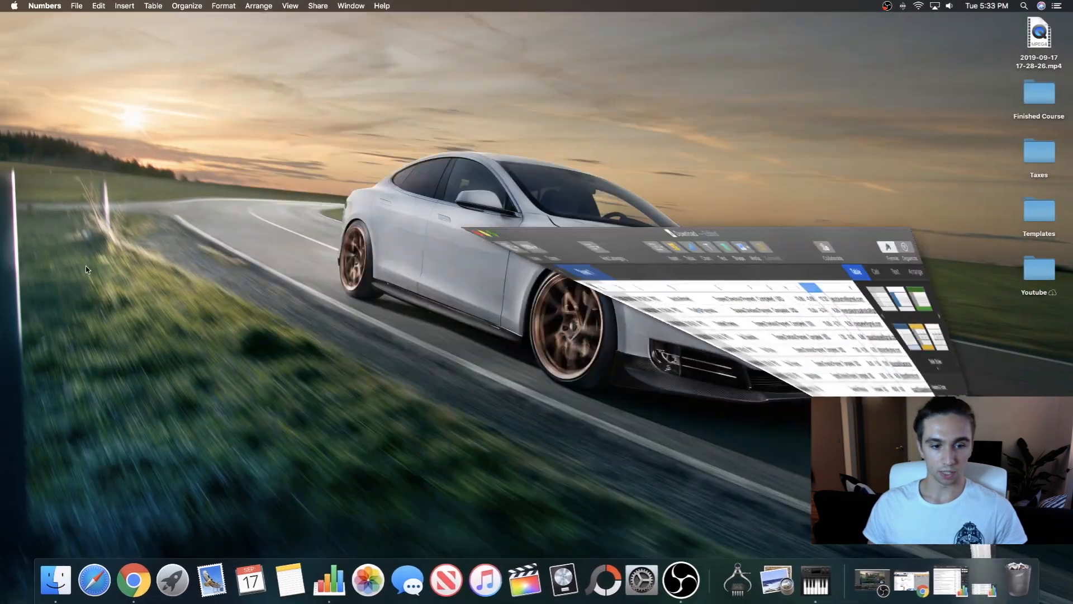
# Switch back to Chrome, view the Jungle Scout Keyword Cloud for the search results, and close it
pyautogui.click(134, 586)
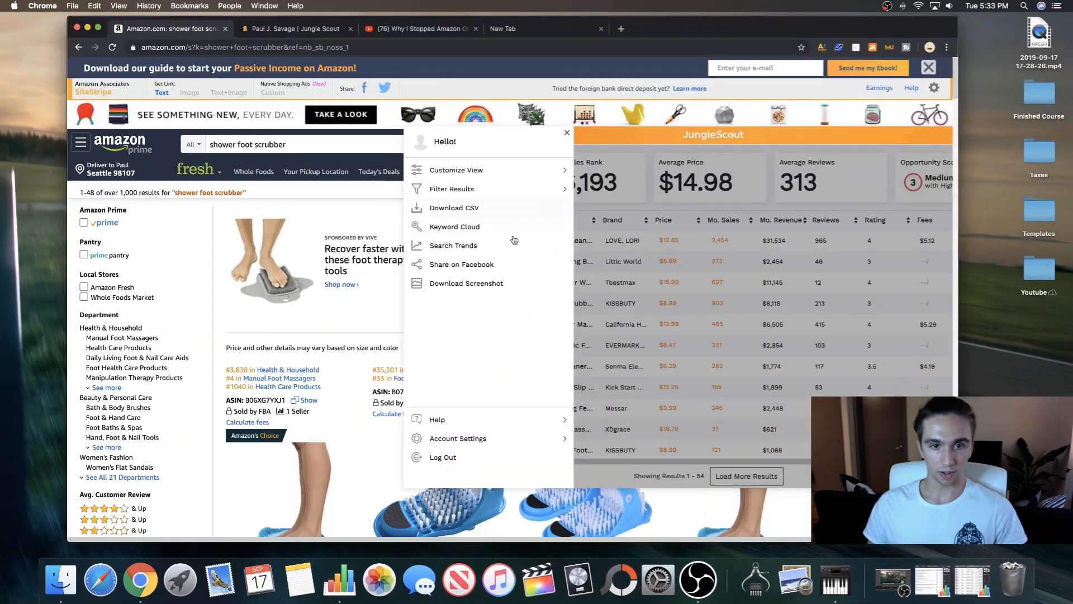
pyautogui.click(474, 232)
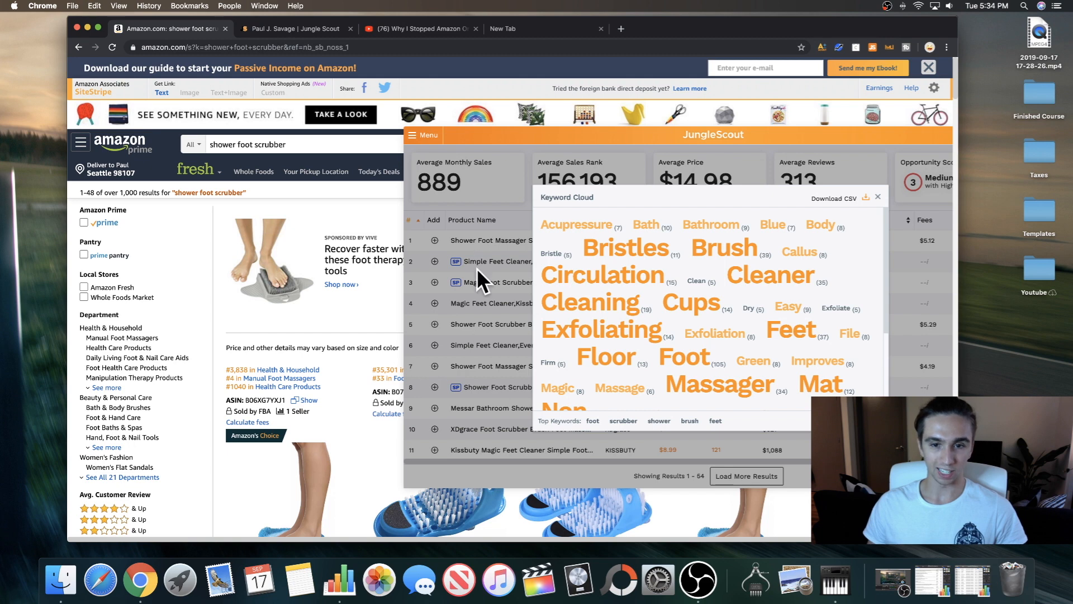
pyautogui.click(878, 200)
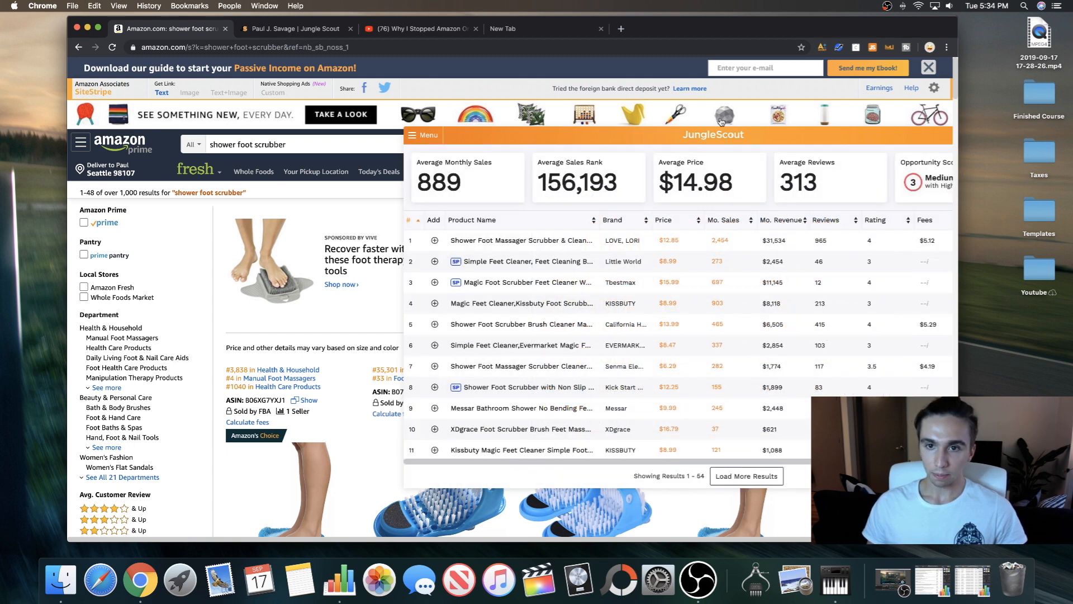
# Expand the browser to full screen and reposition the Jungle Scout window just below the Amazon navigation bar
pyautogui.moveTo(728, 131); pyautogui.dragTo(596, 118)
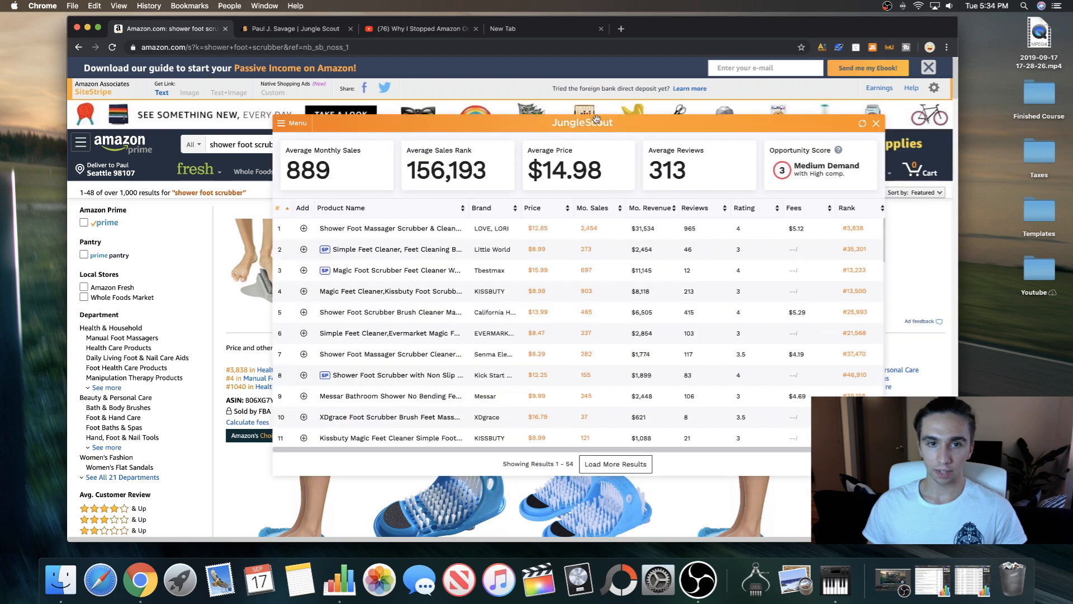
pyautogui.click(98, 27)
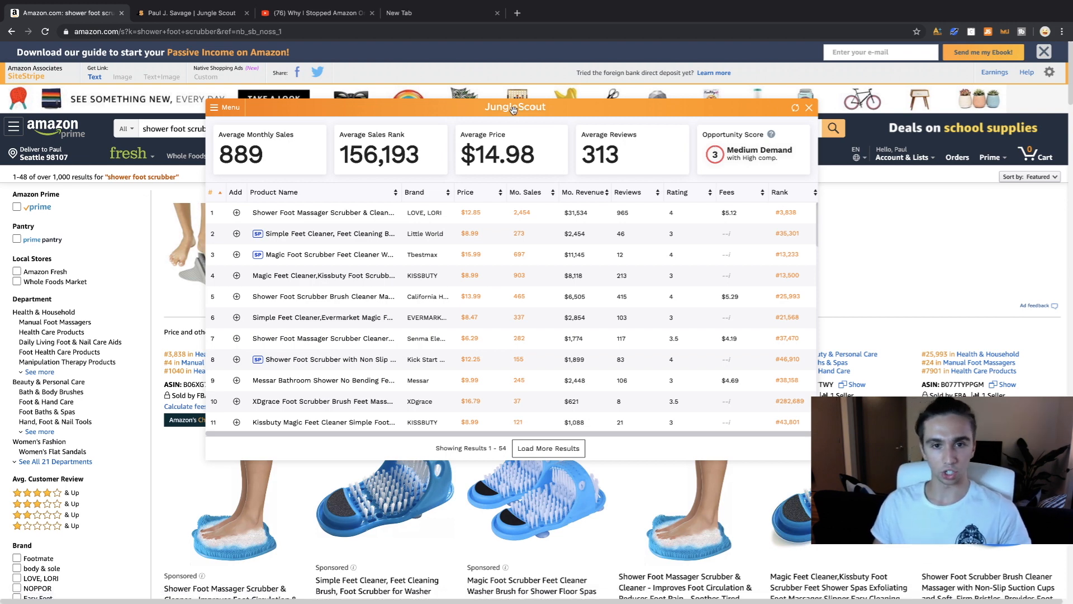
pyautogui.moveTo(513, 109); pyautogui.dragTo(494, 130)
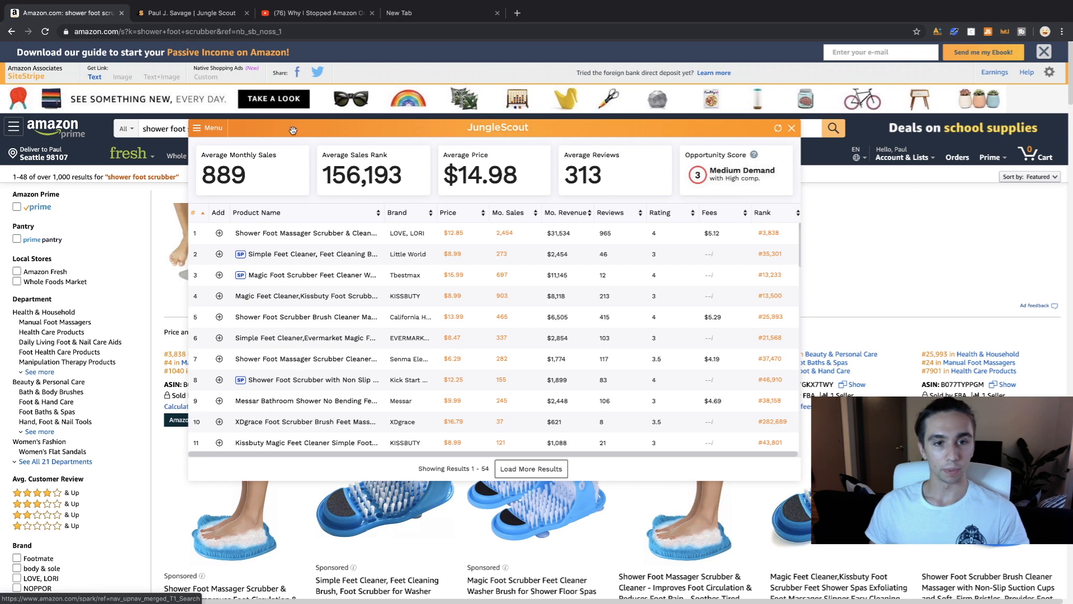
pyautogui.moveTo(320, 132); pyautogui.dragTo(321, 177)
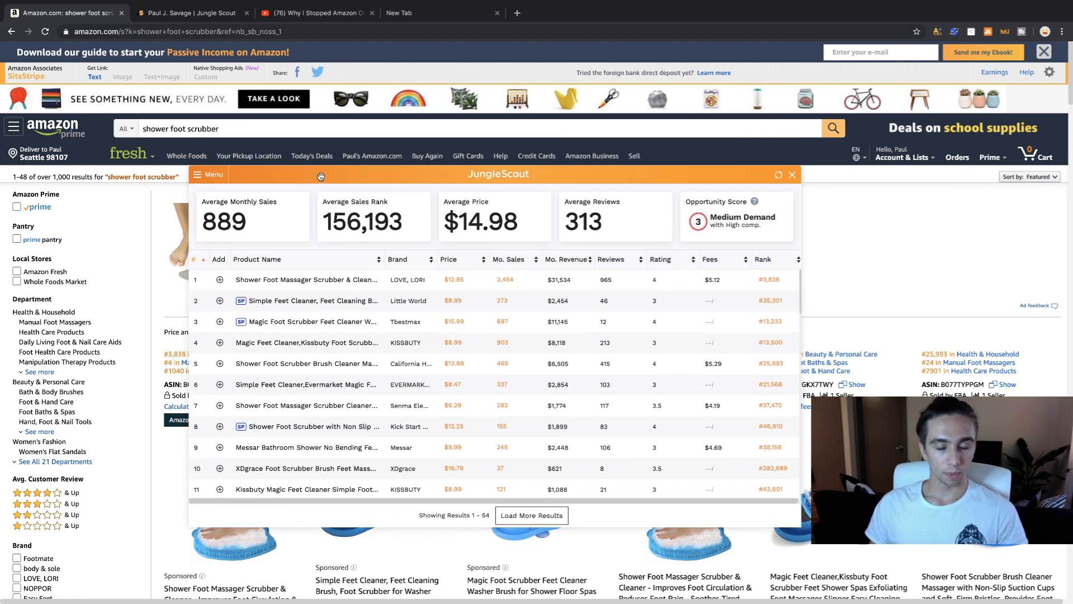